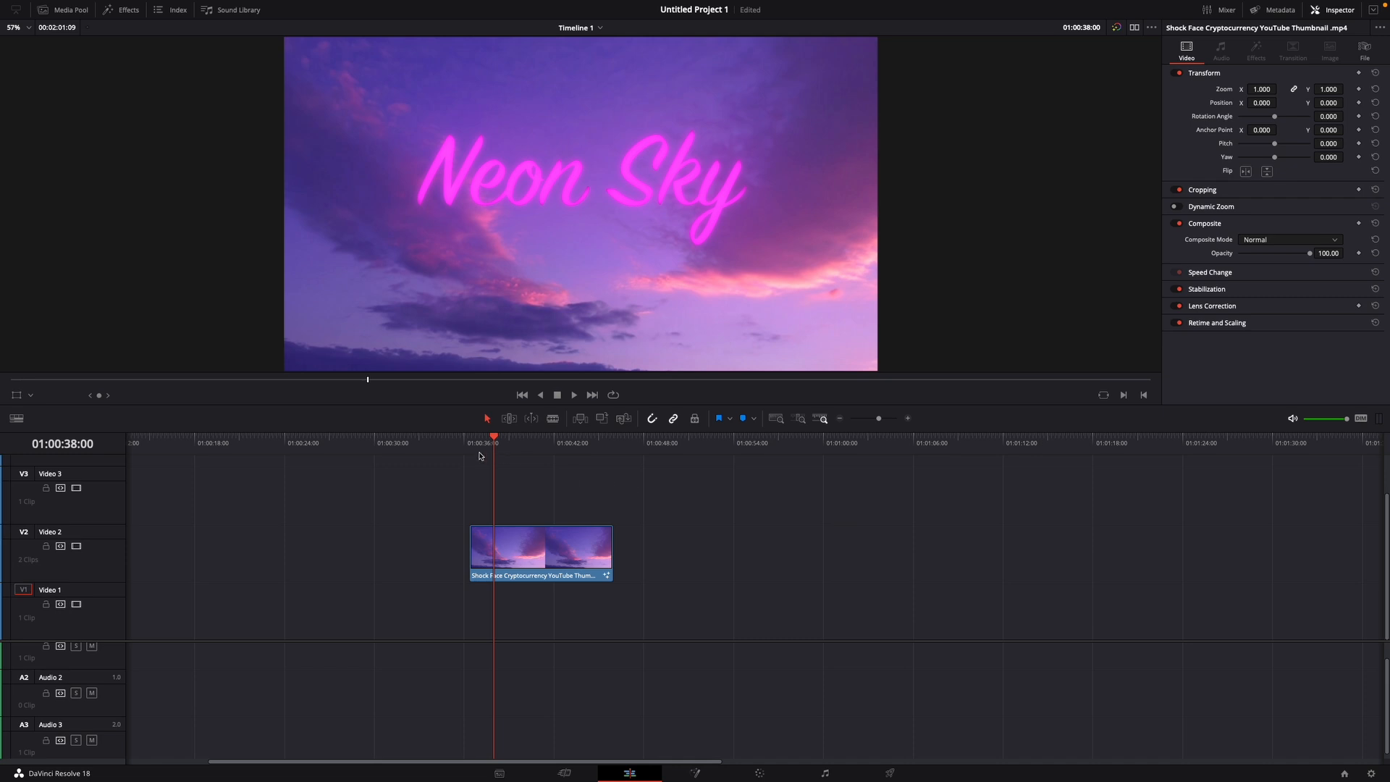
- Play back the finished neon text clip on the timeline to preview its flicker
{"action": "left_click", "coordinate": [457, 444]}
{"action": "key", "text": "space"}
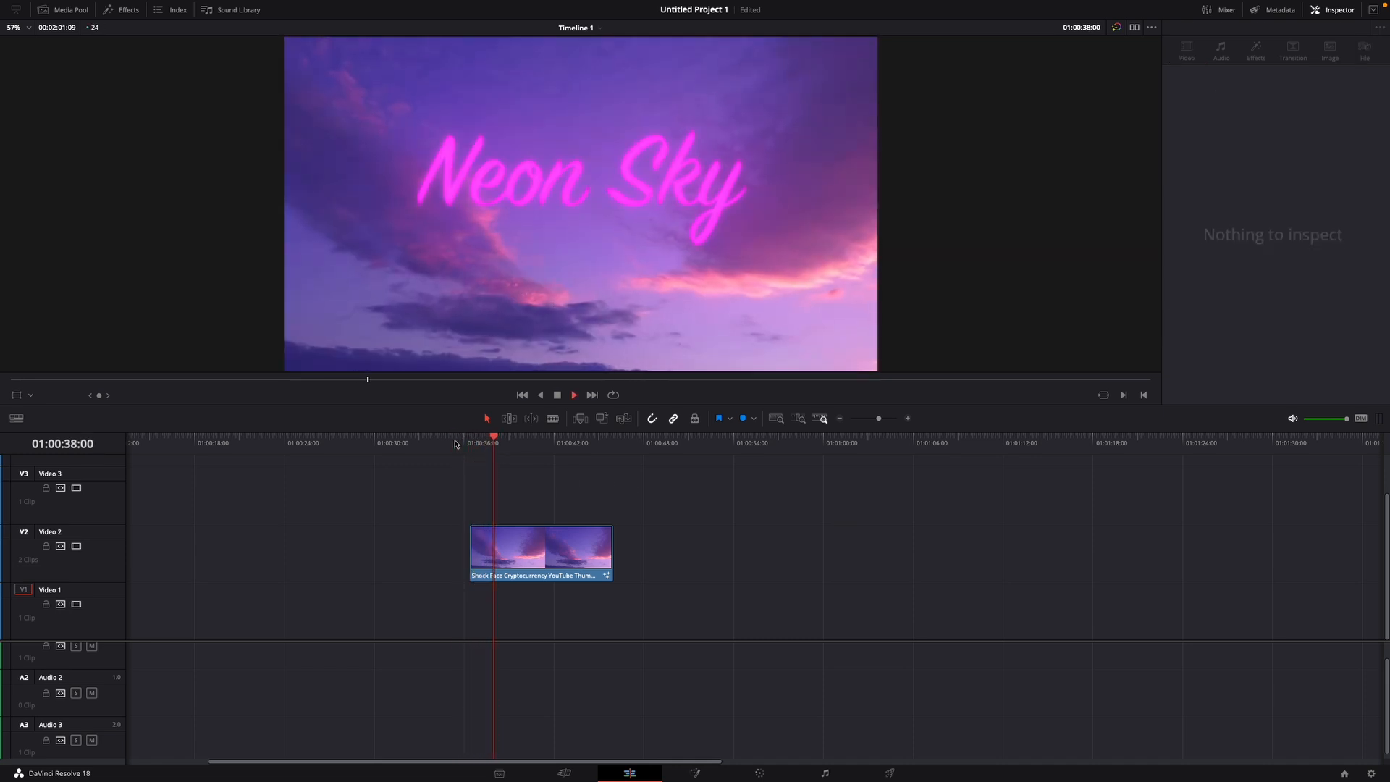
{"action": "key", "text": "space"}
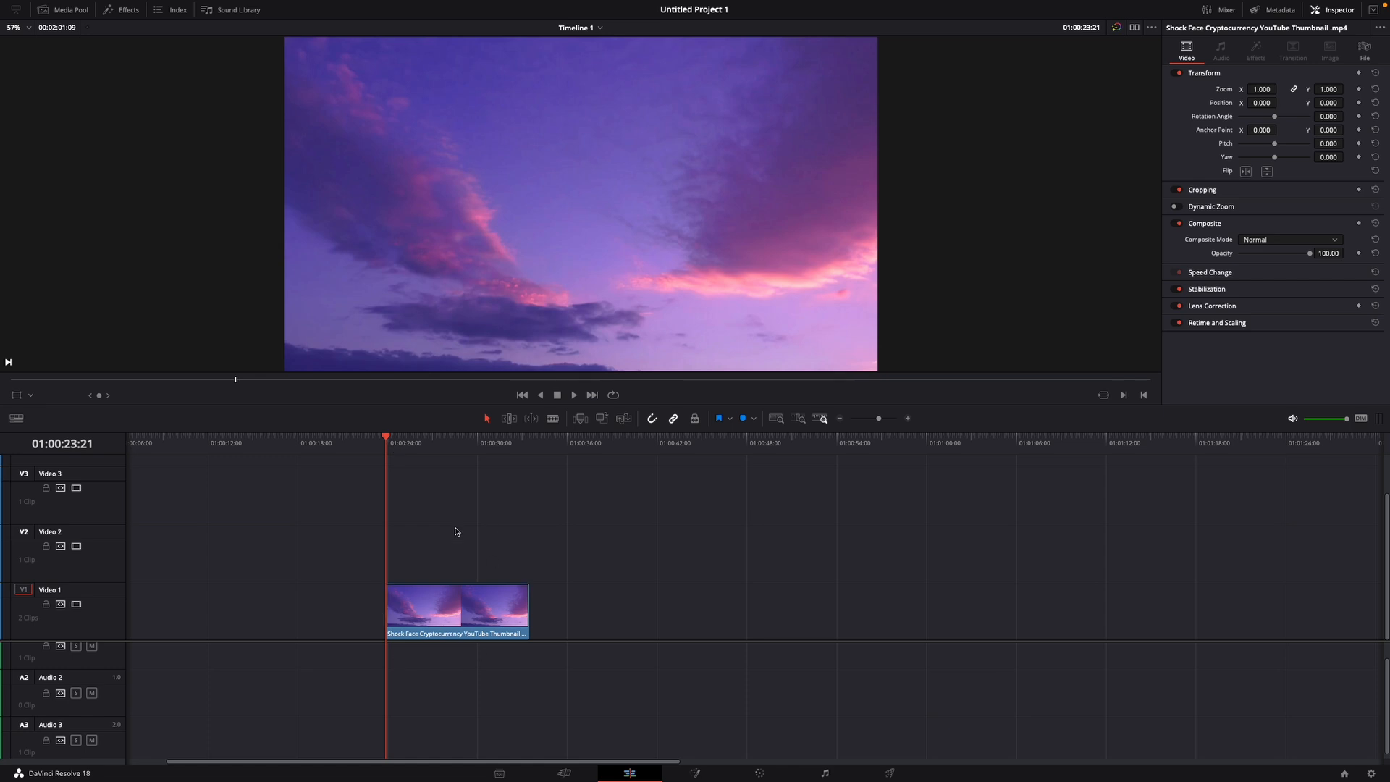
- Open the plain sky clip in Fusion, add a Text+ node reading "Neon Sky" and display it in the empty viewer
{"action": "left_click", "coordinate": [701, 777]}
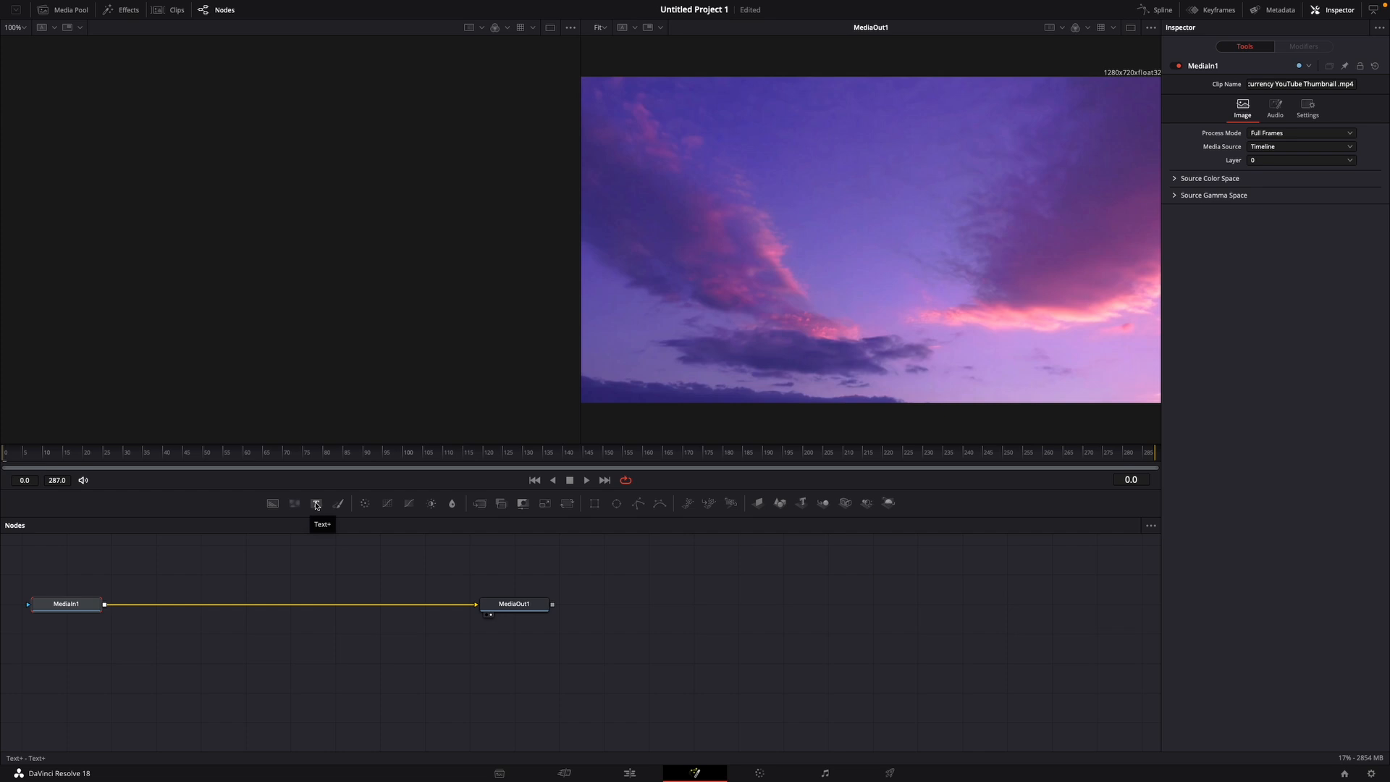
{"action": "left_click_drag", "start_coordinate": [317, 505], "coordinate": [293, 567]}
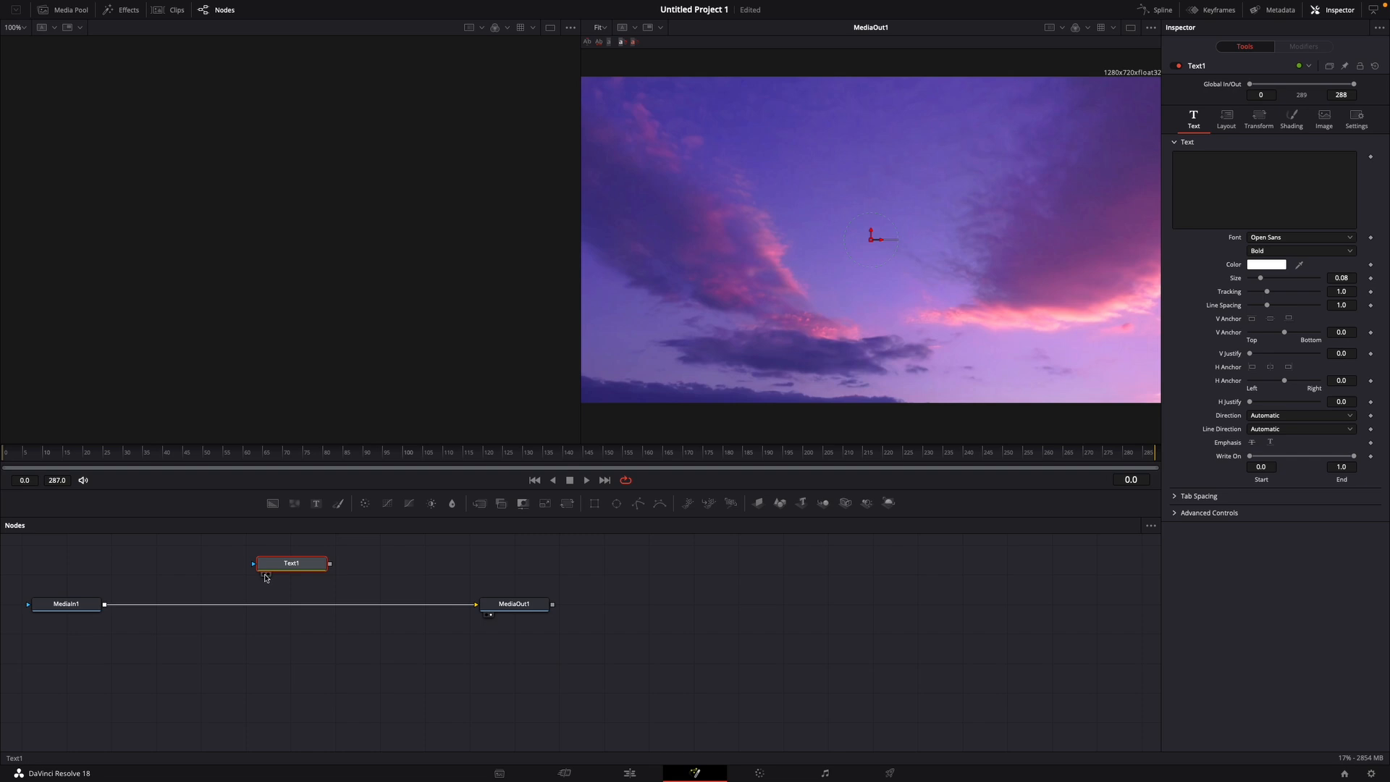
{"action": "left_click", "coordinate": [265, 575]}
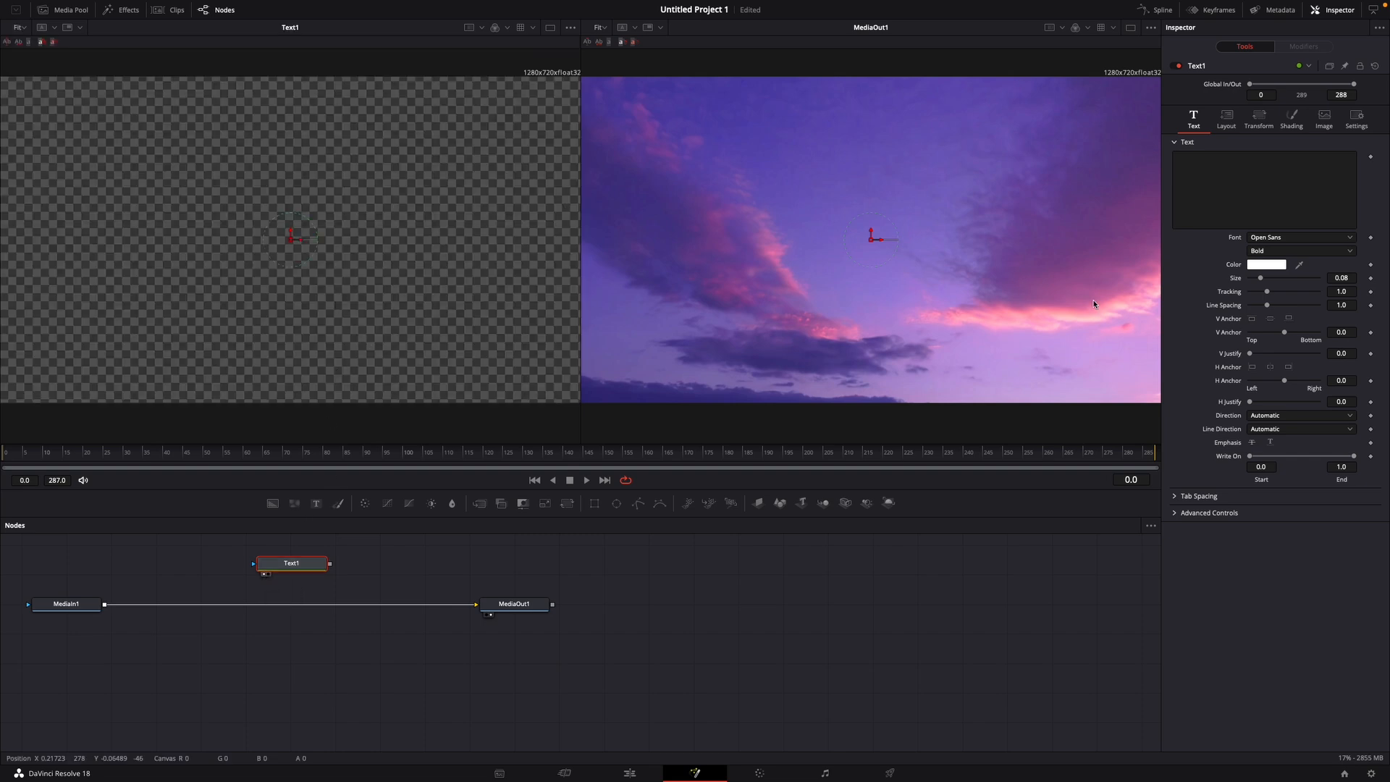
{"action": "left_click", "coordinate": [1219, 162]}
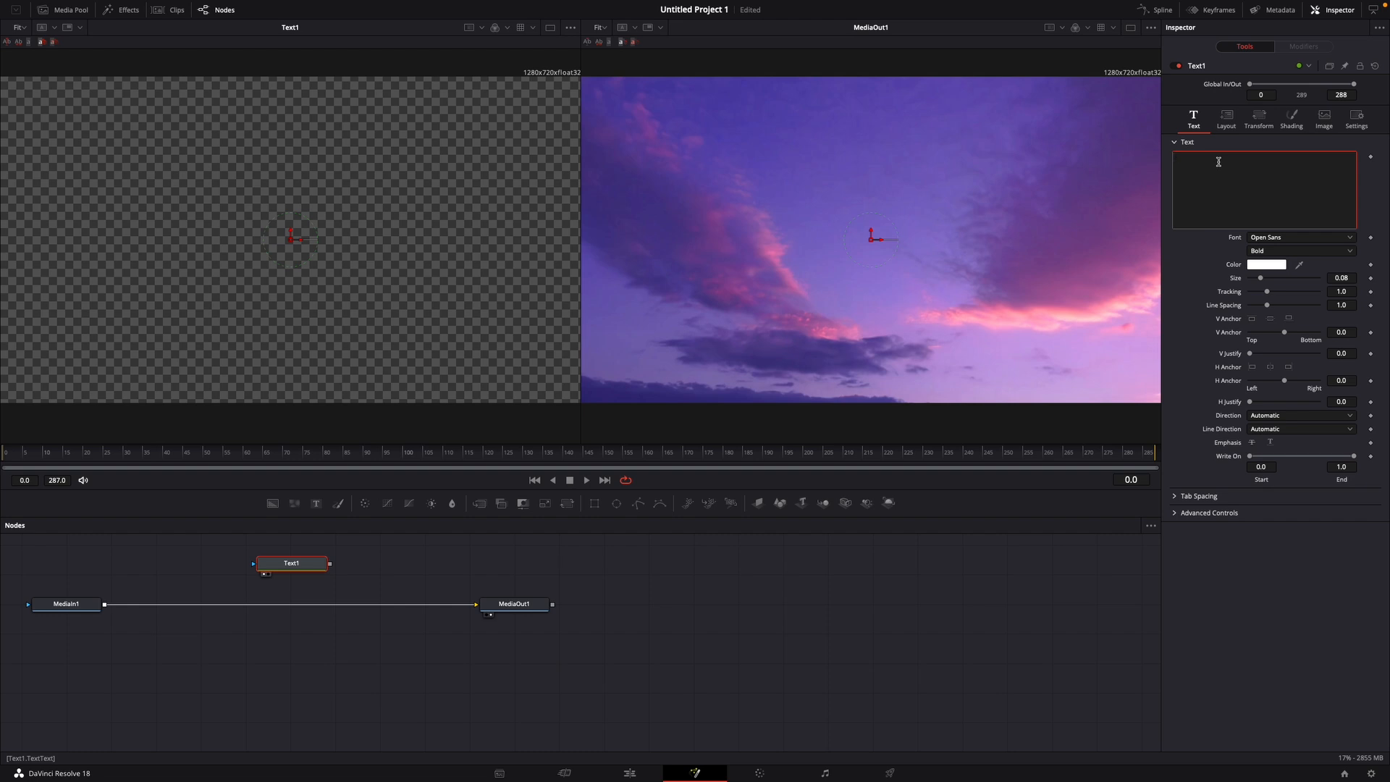
{"action": "type", "text": "Neo"}
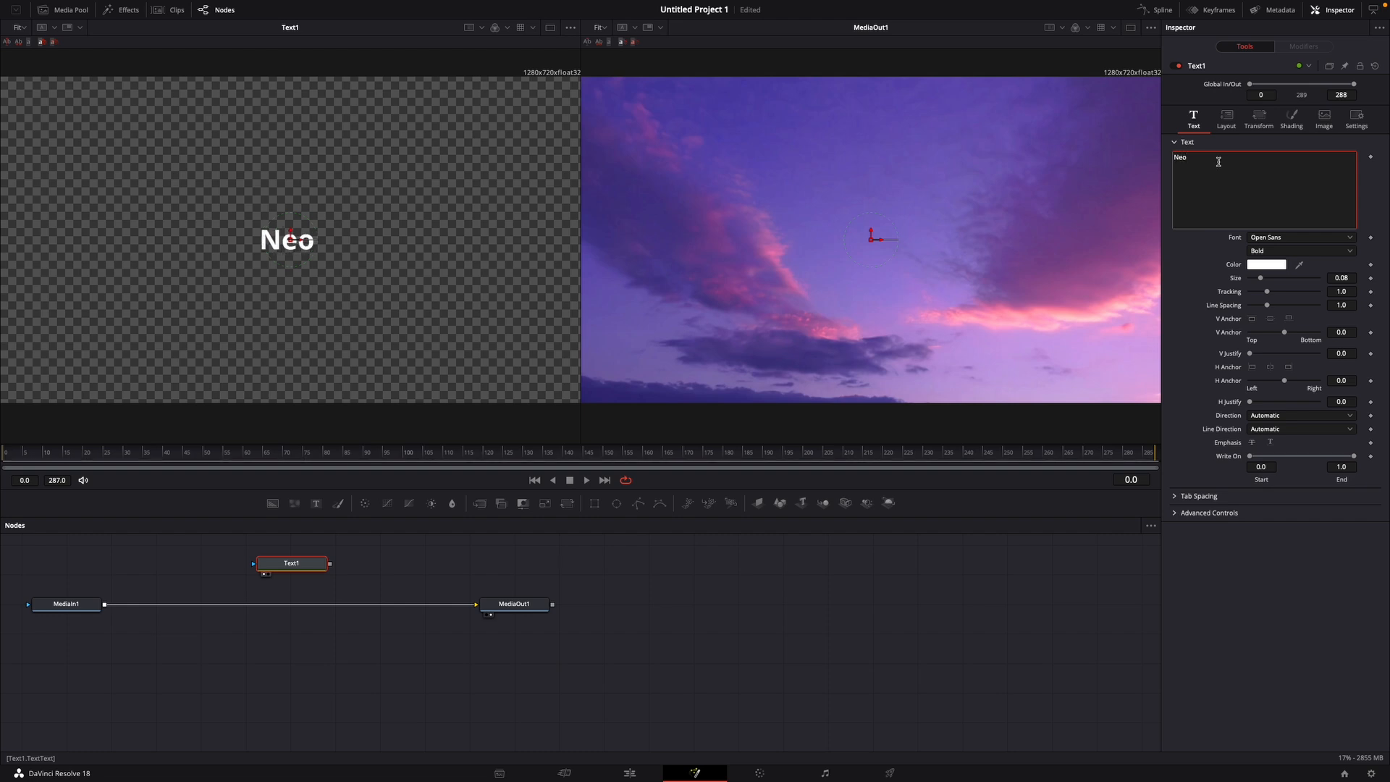
{"action": "type", "text": "n Sky"}
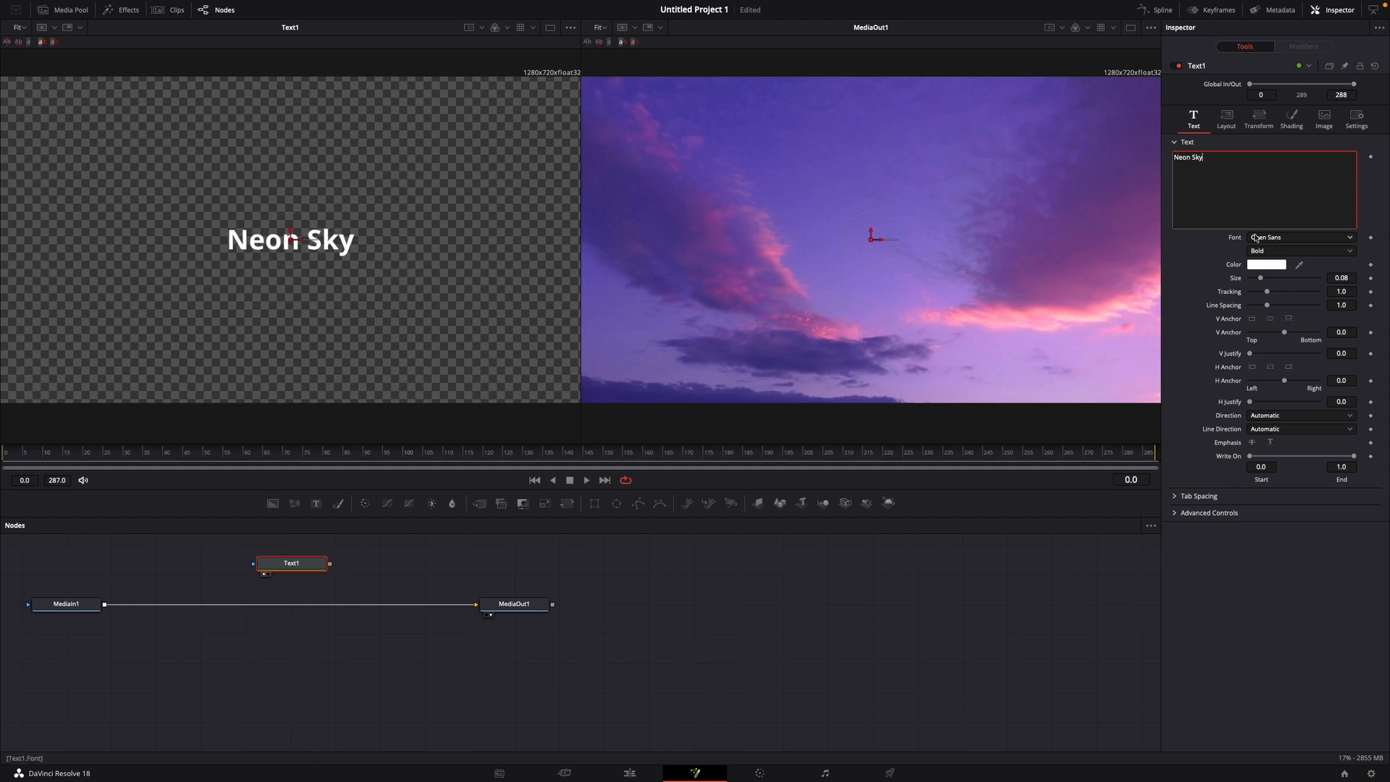
- Change the Neon Sky text to the SignPainter HouseScript font and enlarge it to size 0.248
{"action": "left_click", "coordinate": [1288, 241]}
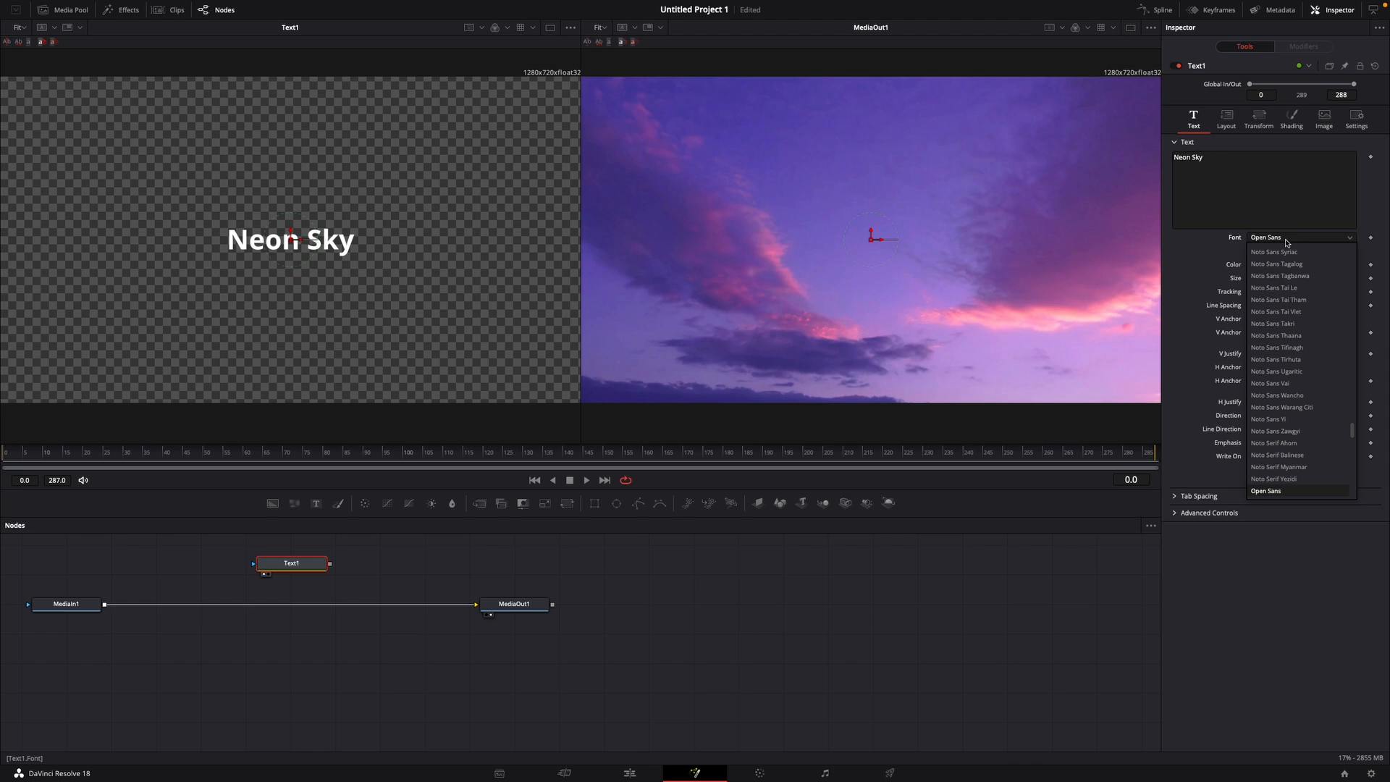
{"action": "scroll", "coordinate": [1287, 253], "scroll_direction": "up", "scroll_amount": 3}
{"action": "scroll", "coordinate": [1286, 371], "scroll_direction": "down", "scroll_amount": 5}
{"action": "left_click", "coordinate": [1267, 288]}
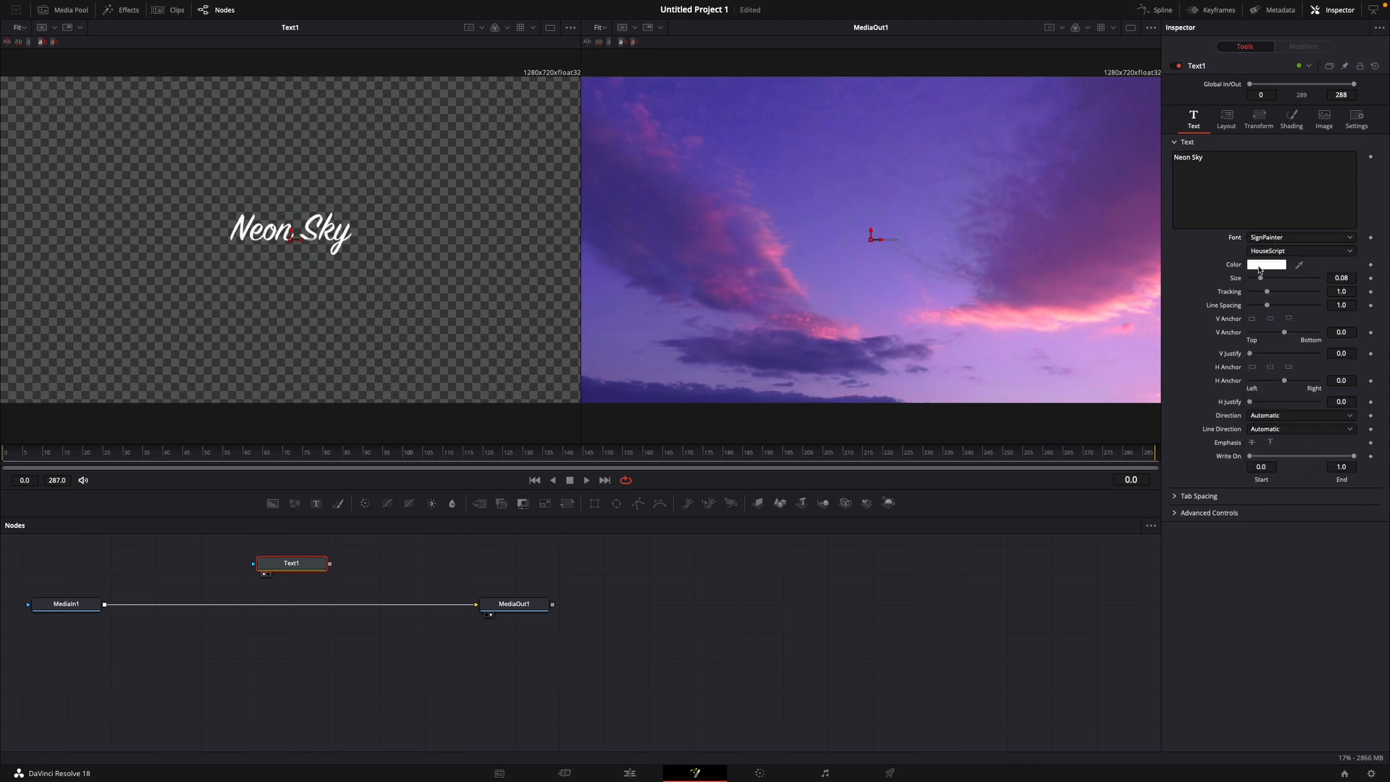
{"action": "left_click_drag", "start_coordinate": [1260, 278], "coordinate": [1287, 285]}
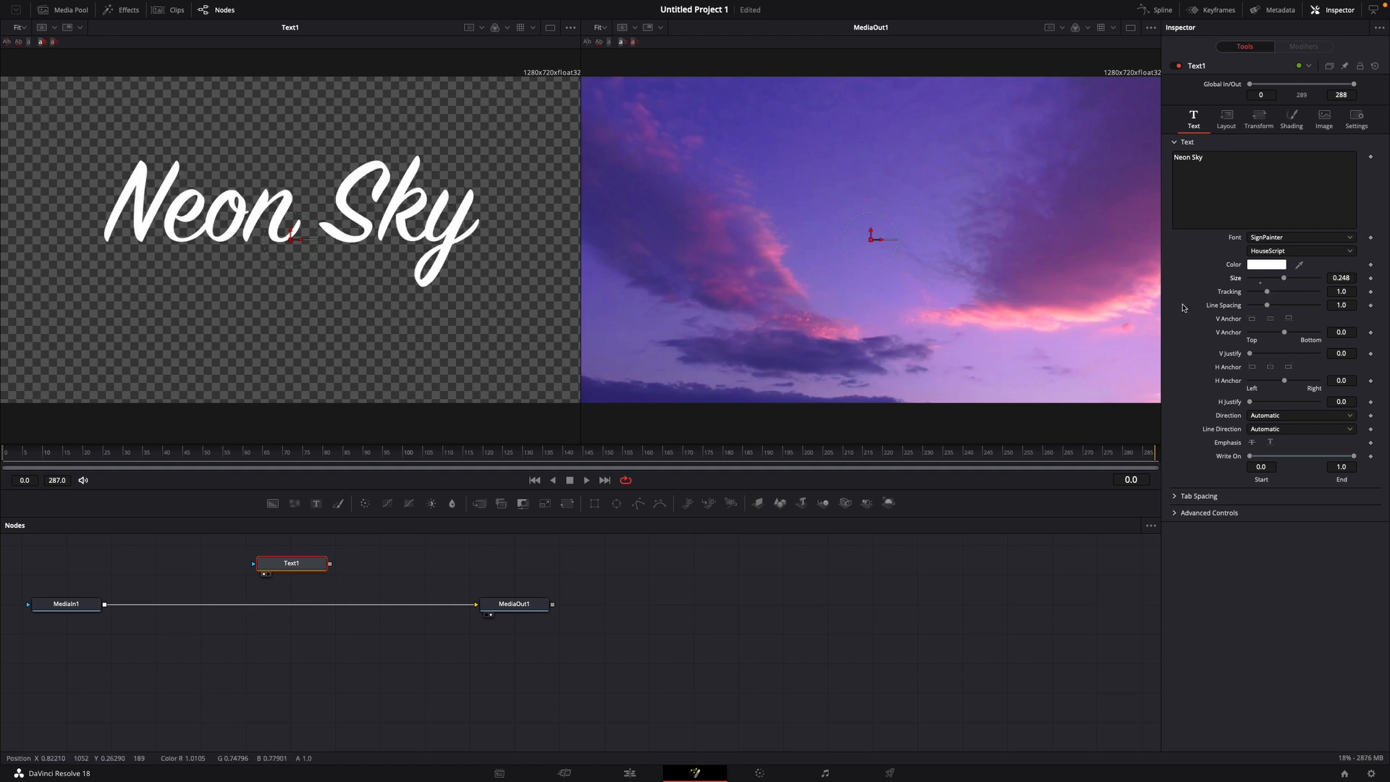
- Colour the Neon Sky text black and merge the Text1 node over MediaIn1
{"action": "left_click", "coordinate": [1260, 266]}
{"action": "scroll", "coordinate": [254, 470], "scroll_direction": "up", "scroll_amount": 3}
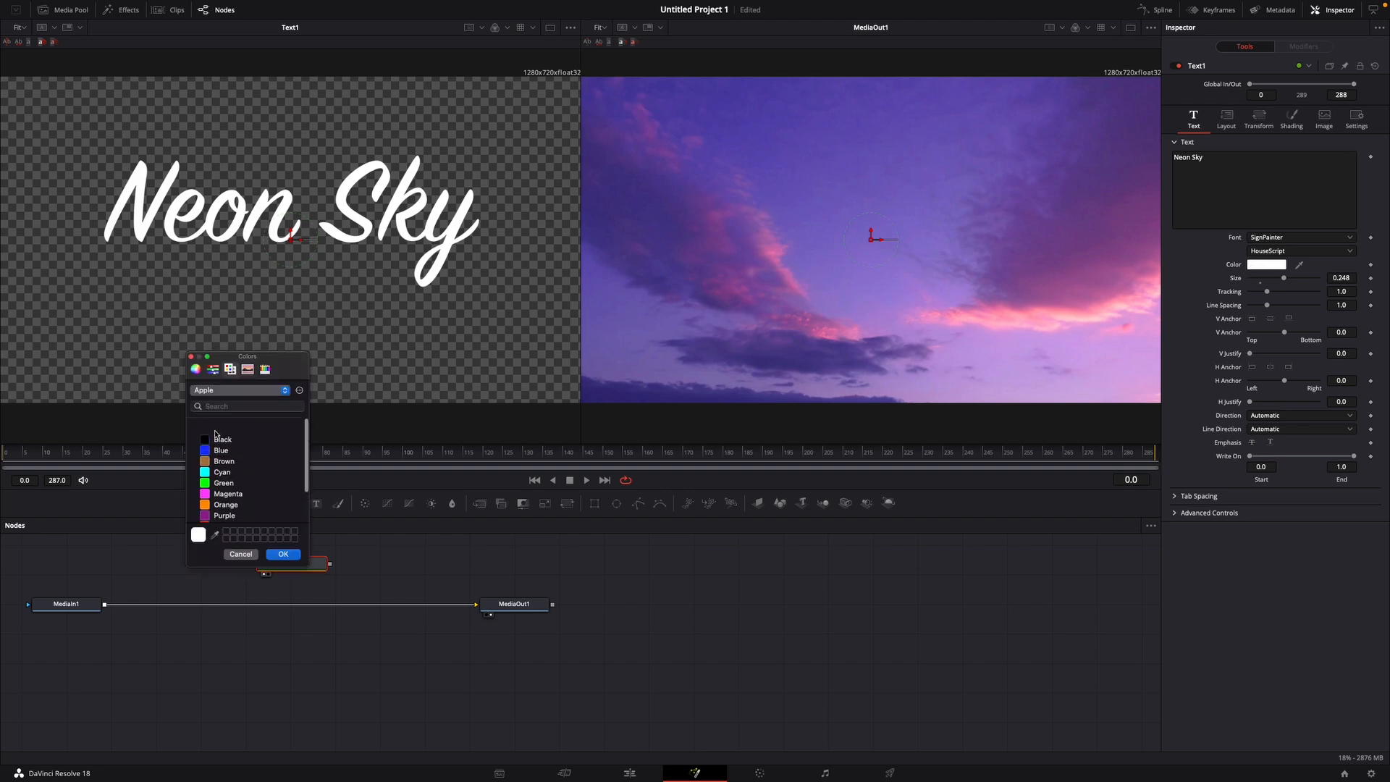
{"action": "left_click", "coordinate": [222, 428]}
{"action": "left_click", "coordinate": [283, 554]}
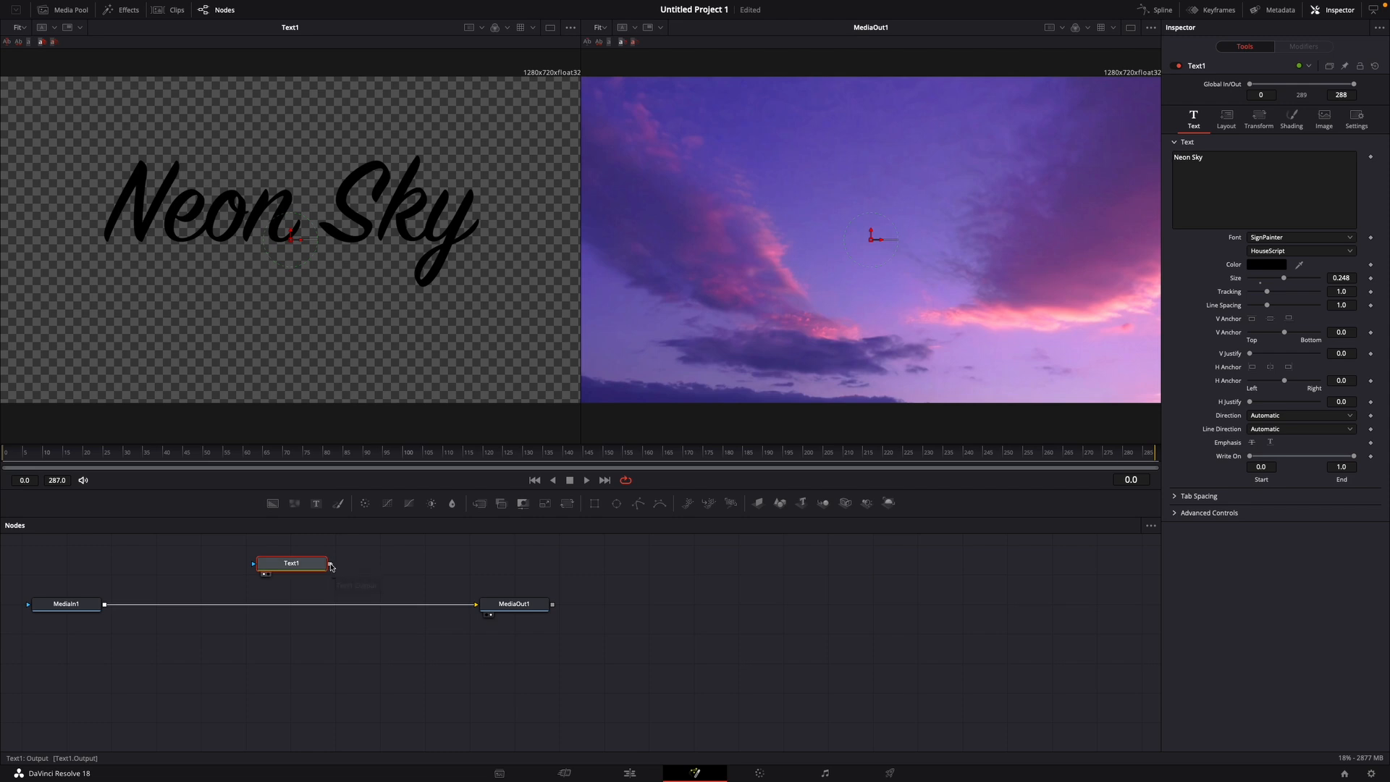
{"action": "left_click_drag", "start_coordinate": [332, 566], "coordinate": [105, 609]}
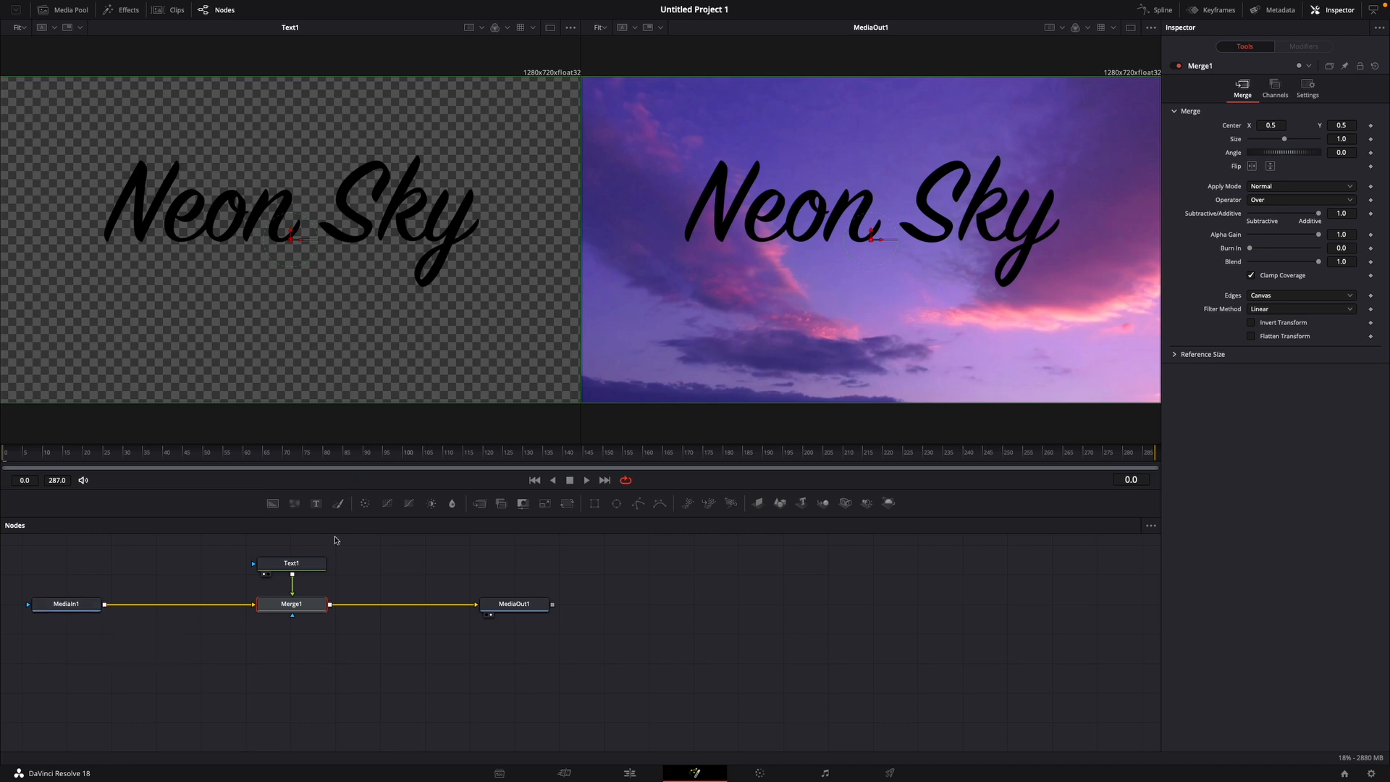
- Duplicate the Text1 node and merge the copy over the output of Merge1
{"action": "left_click", "coordinate": [296, 565]}
{"action": "right_click", "coordinate": [297, 564]}
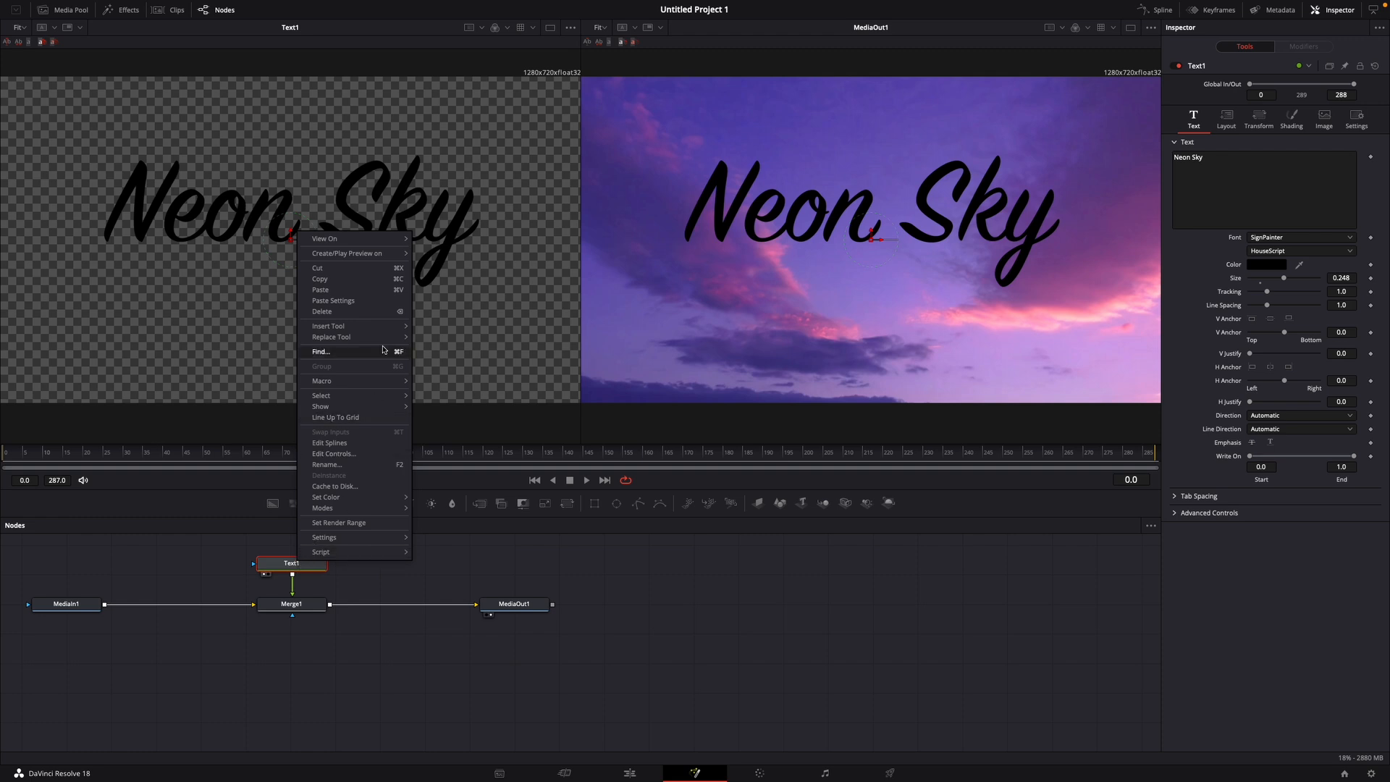
{"action": "left_click", "coordinate": [351, 283]}
{"action": "left_click", "coordinate": [397, 557]}
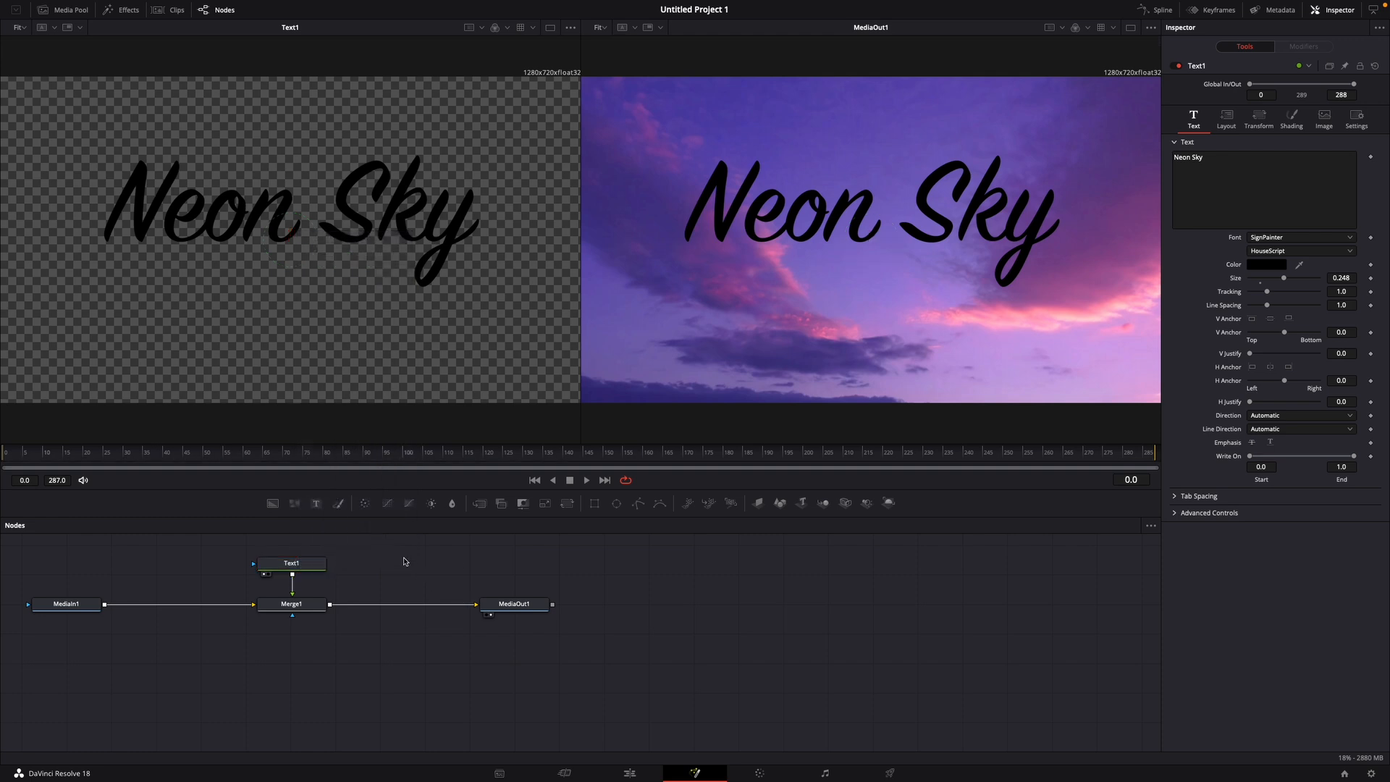
{"action": "right_click", "coordinate": [396, 556]}
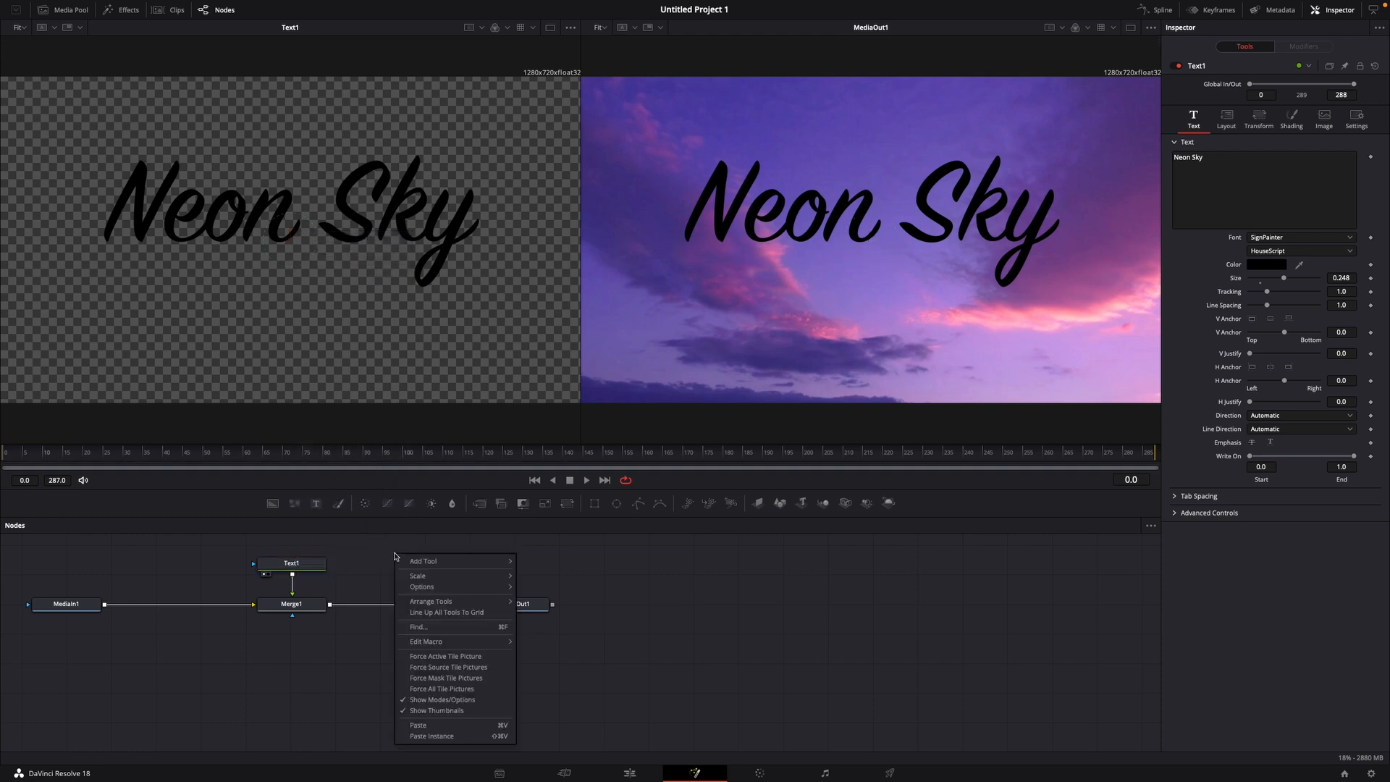
{"action": "left_click", "coordinate": [428, 724]}
{"action": "left_click_drag", "start_coordinate": [414, 563], "coordinate": [330, 610]}
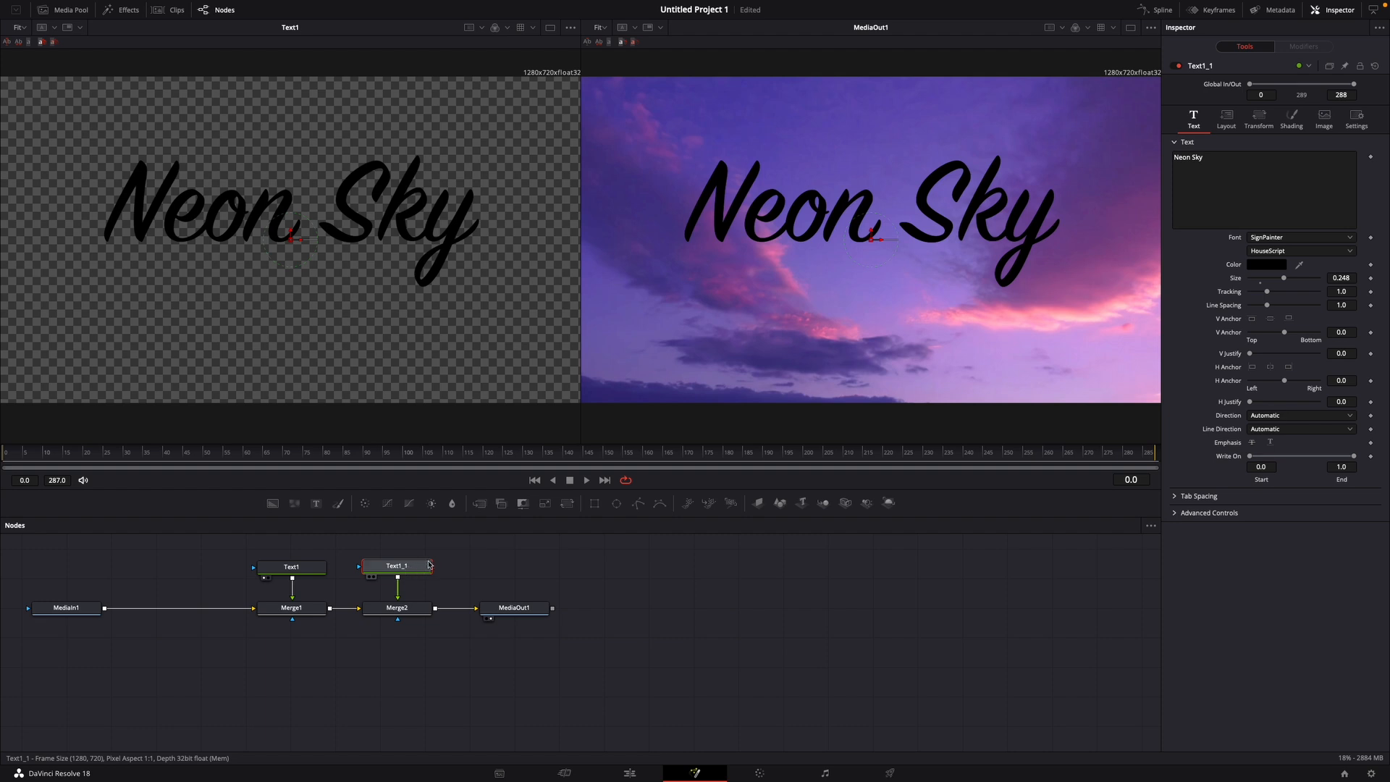
- Colour the duplicated text node Text1_1 with the Apple palette's Magenta
{"action": "left_click", "coordinate": [1261, 265]}
{"action": "left_click", "coordinate": [209, 485]}
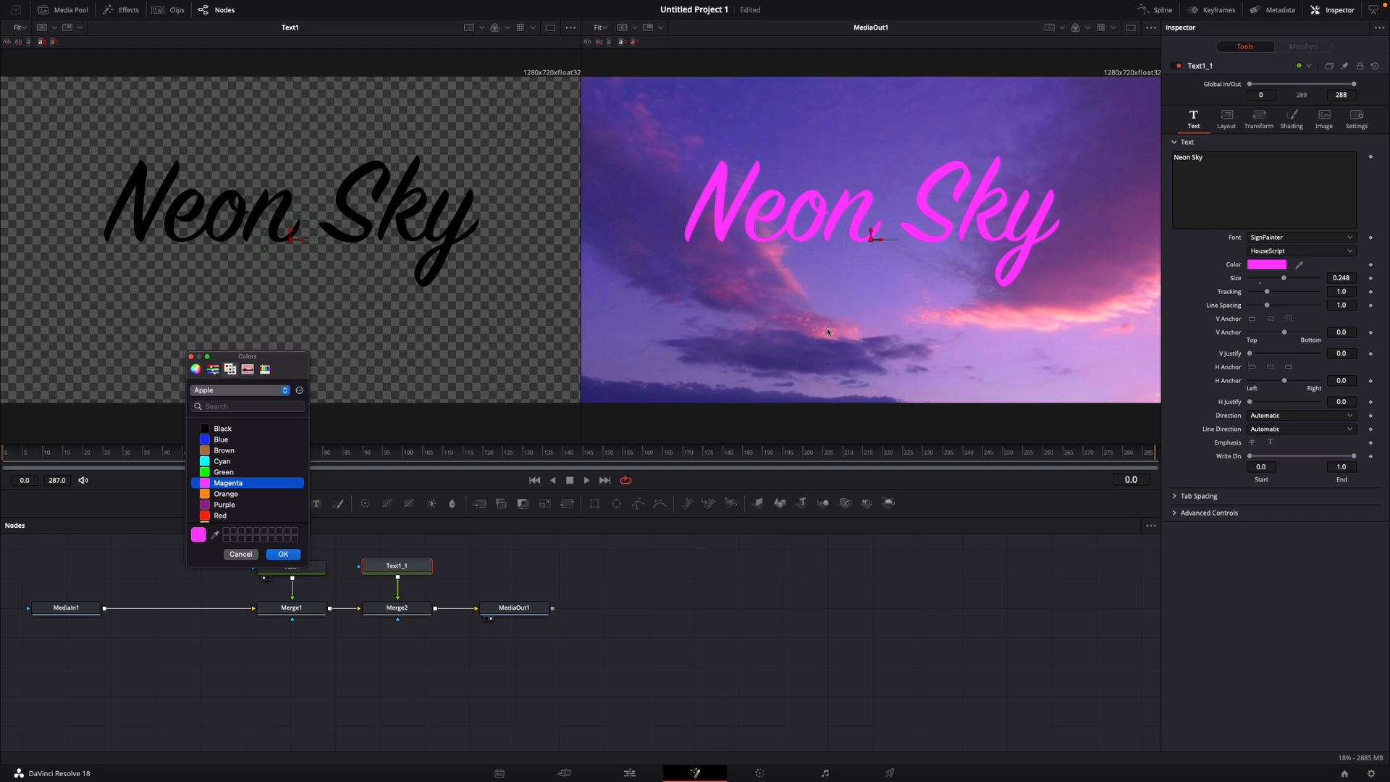
{"action": "left_click", "coordinate": [282, 555]}
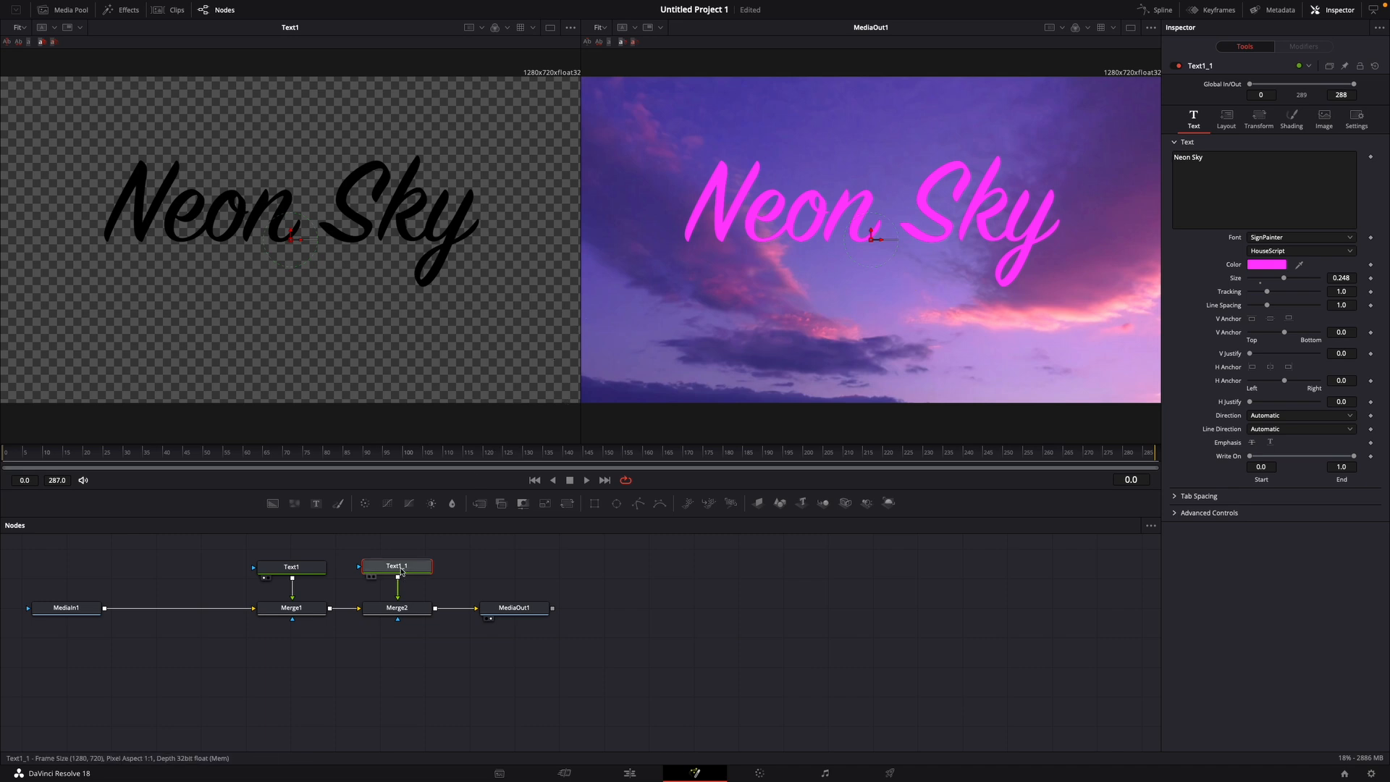
- Insert a Glow node between the magenta text node and Merge2
{"action": "mouse_move", "coordinate": [402, 571]}
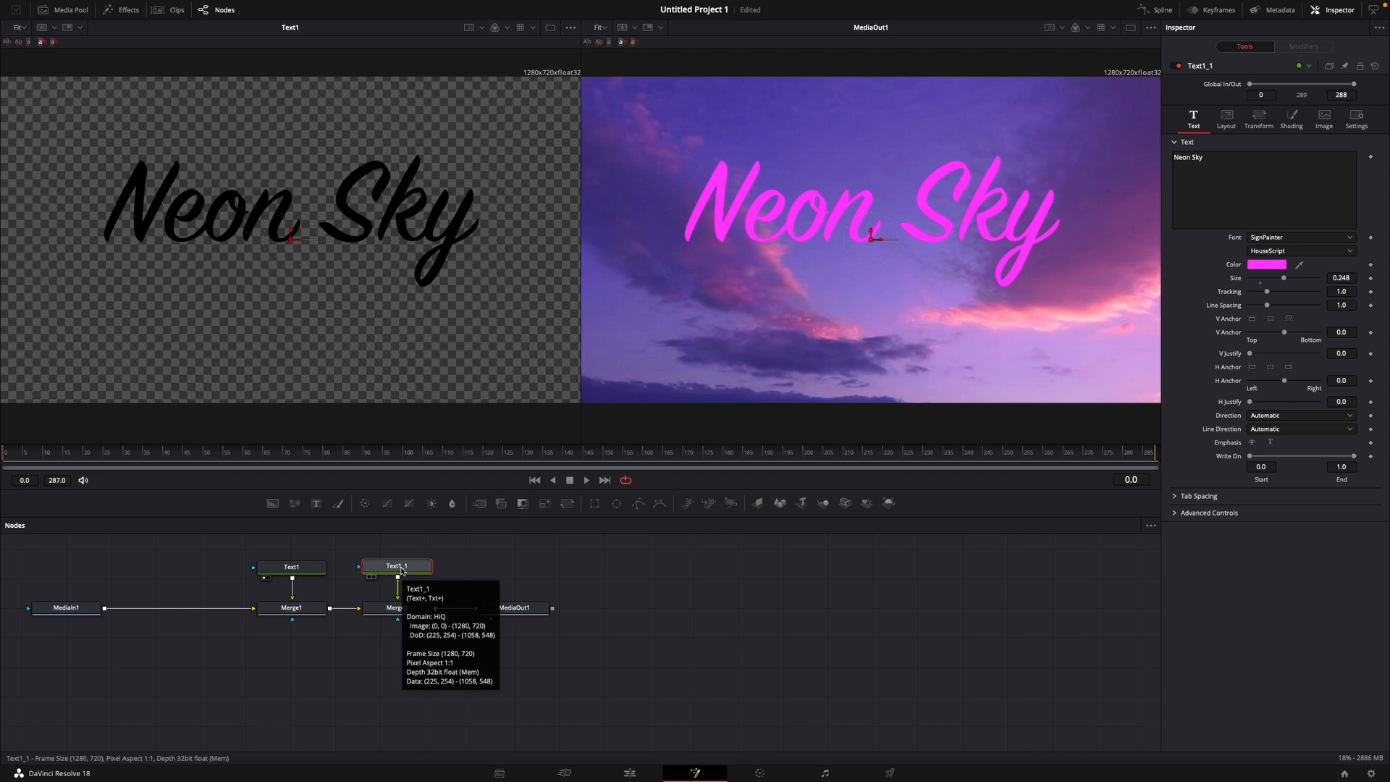
{"action": "key", "text": "shift+space"}
{"action": "type", "text": "Glow"}
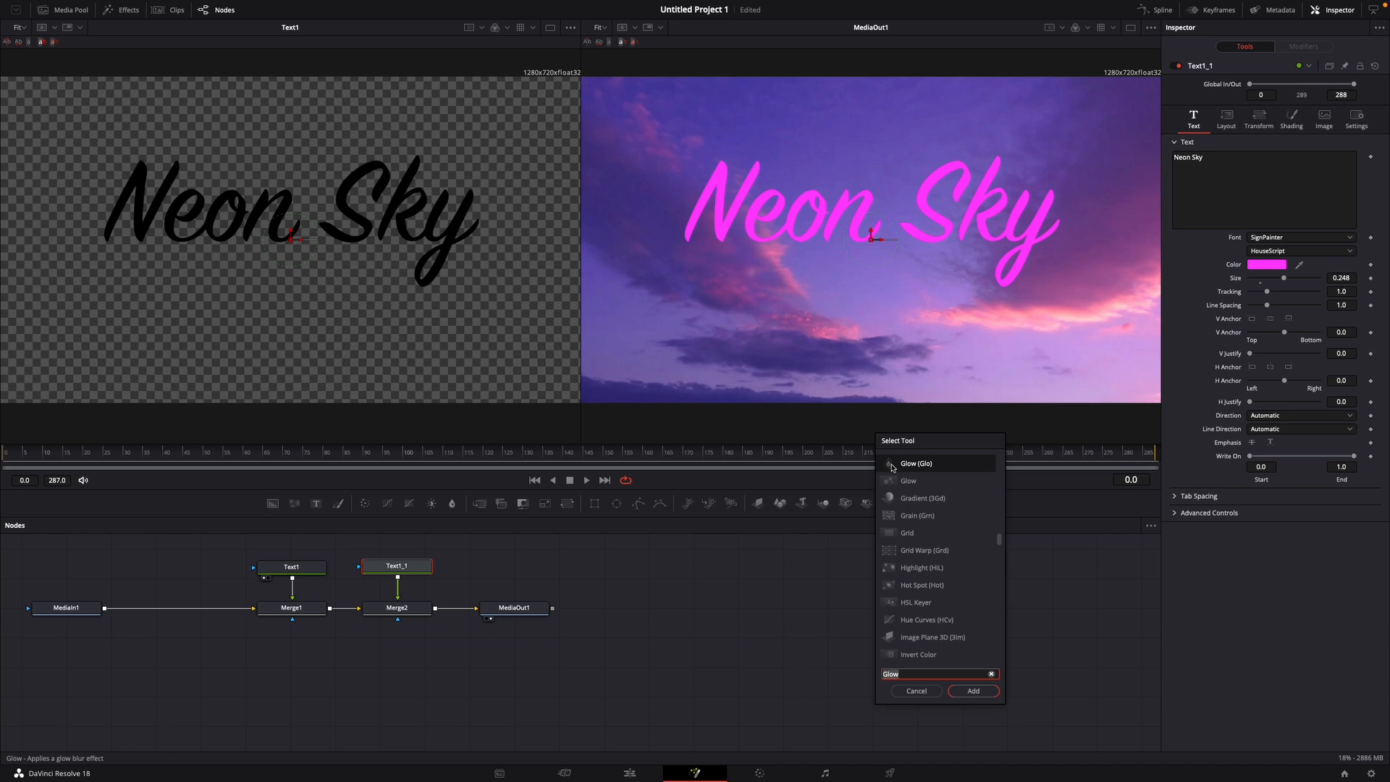
{"action": "left_click", "coordinate": [964, 692]}
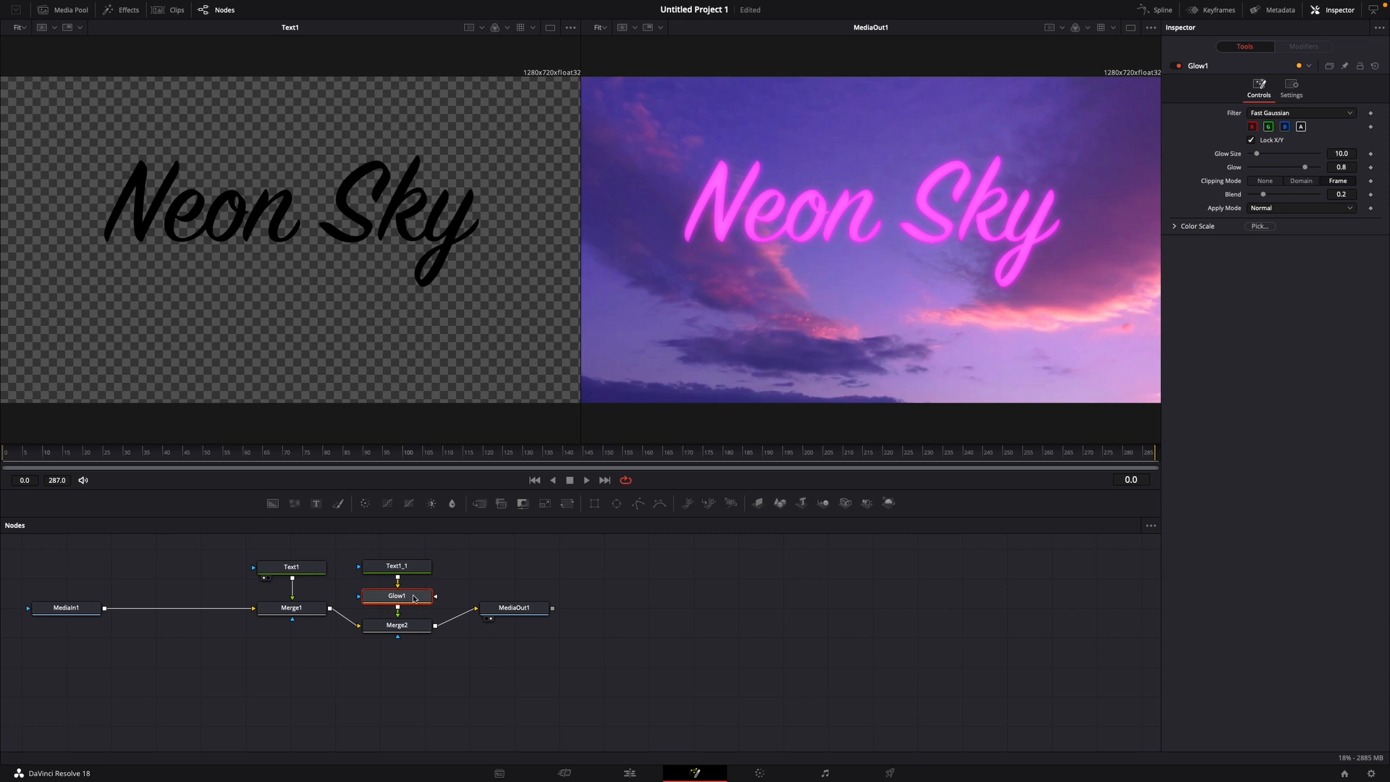
- Add a second Glow node after Glow1 and set its glow size to 50
{"action": "key", "text": "shift+space"}
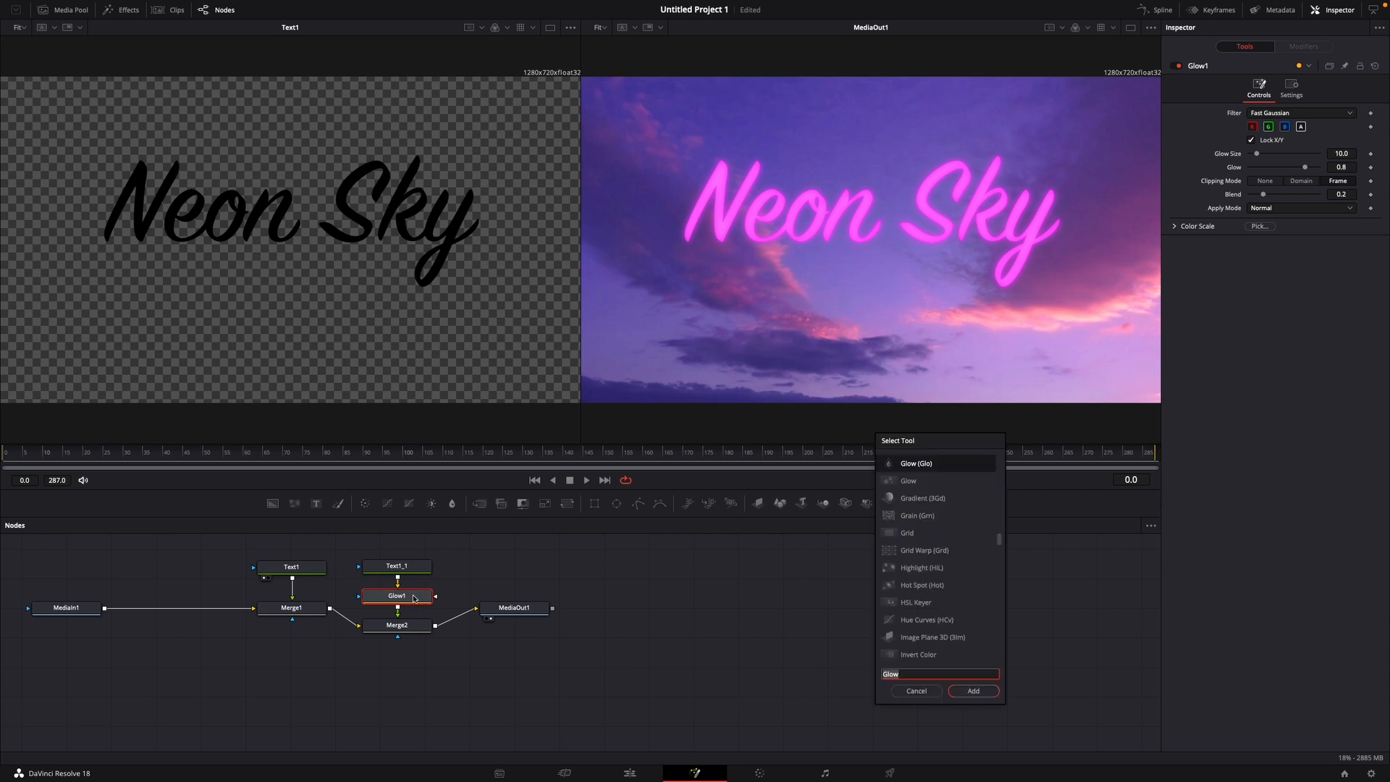
{"action": "left_click", "coordinate": [973, 692]}
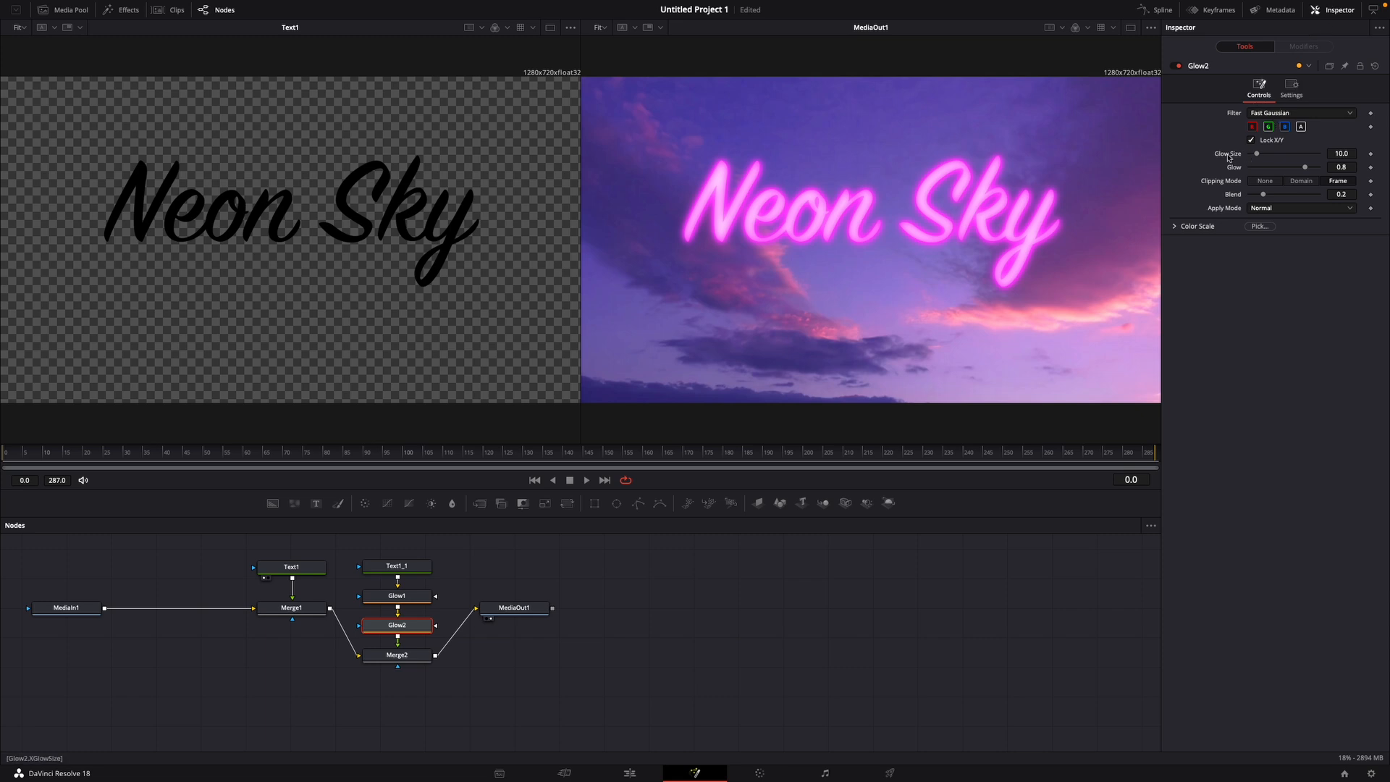
{"action": "left_click", "coordinate": [1341, 152]}
{"action": "double_click", "coordinate": [1341, 152]}
{"action": "type", "text": "10"}
{"action": "key", "text": "Return"}
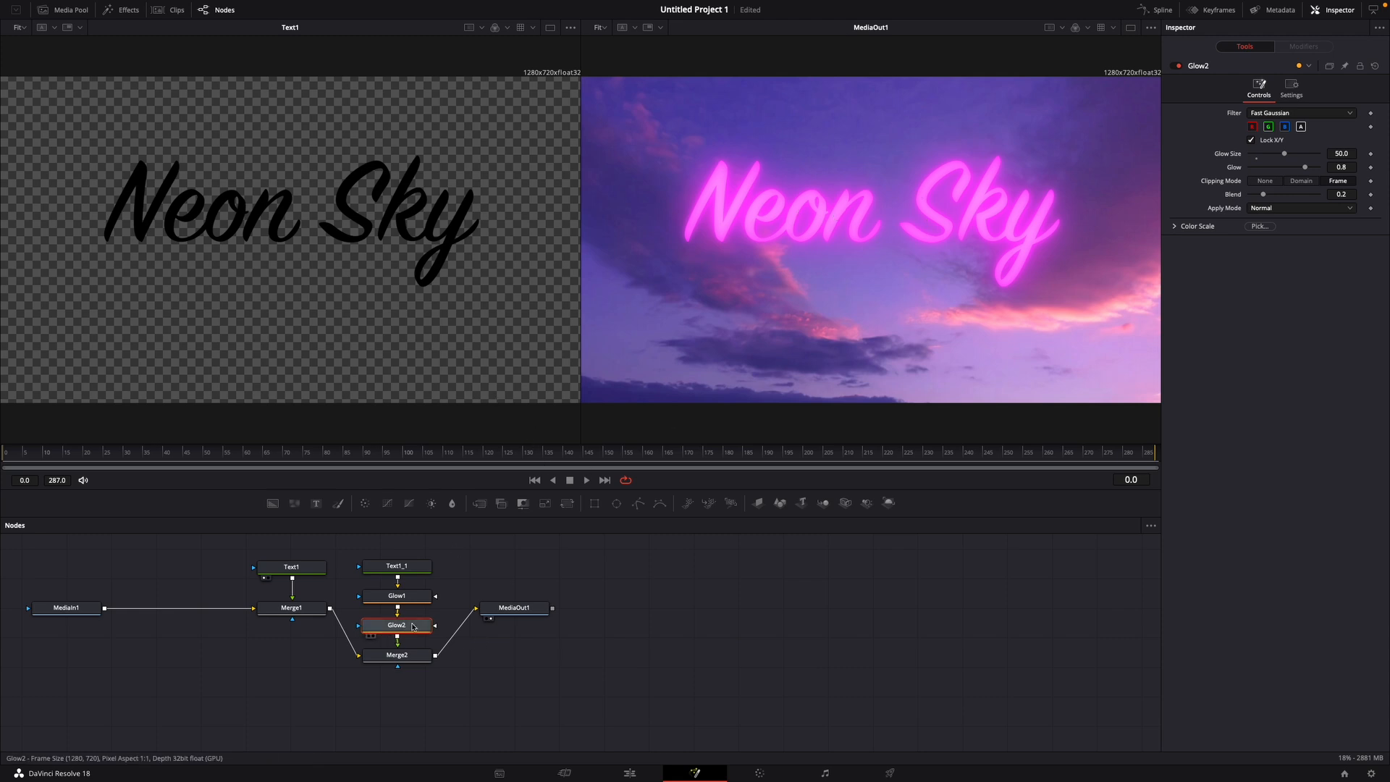
- Add a third Glow node after Glow2 and set its glow size to 150
{"action": "key", "text": "shift+space"}
{"action": "type", "text": "Glow"}
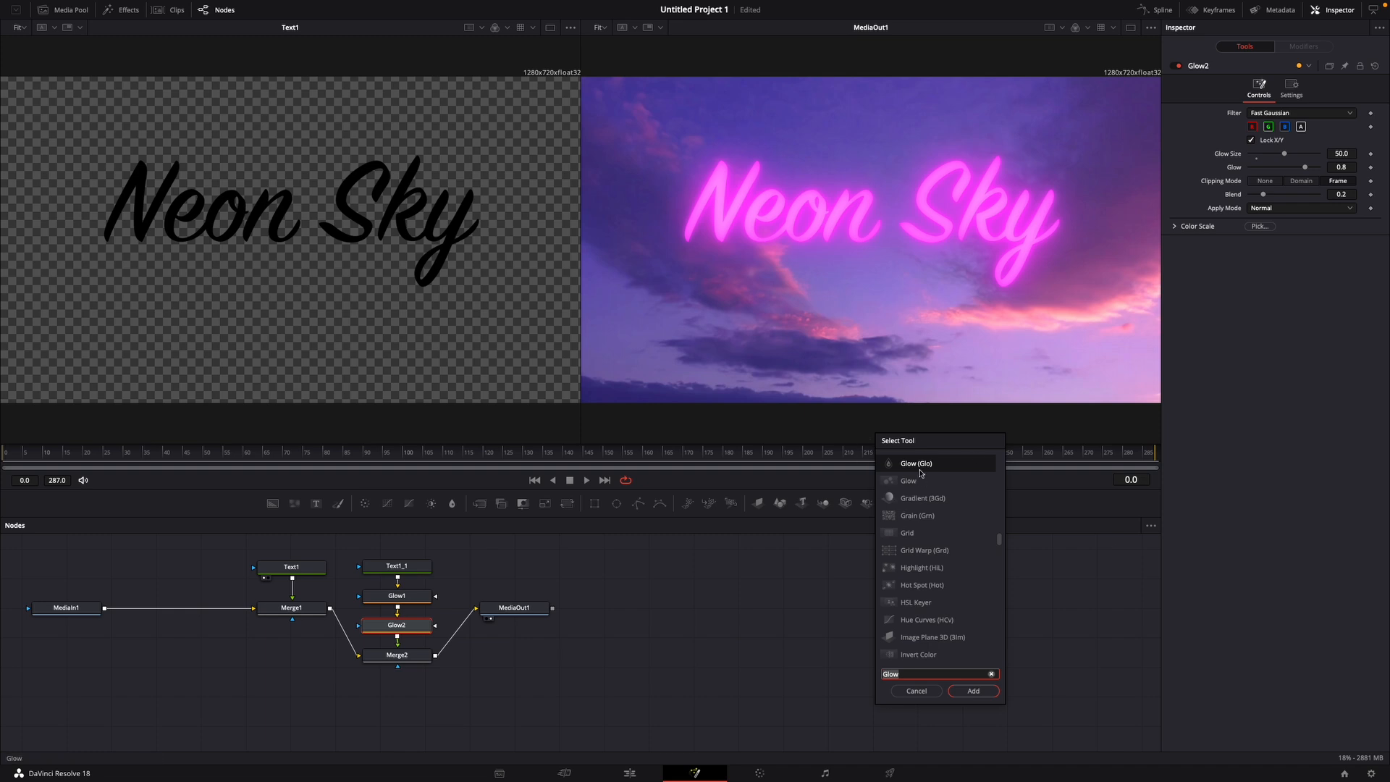
{"action": "left_click", "coordinate": [976, 691]}
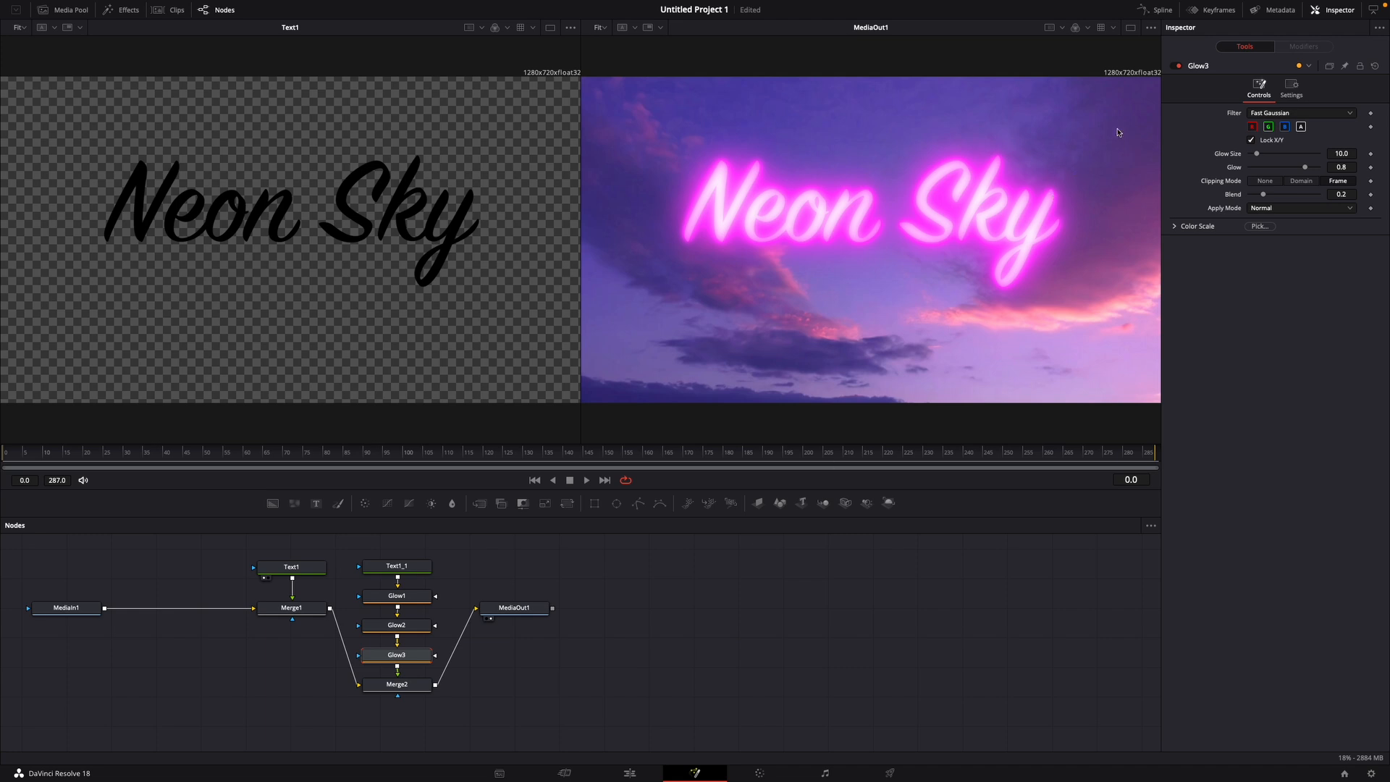
{"action": "left_click", "coordinate": [1341, 153]}
{"action": "type", "text": "150"}
{"action": "key", "text": "Return"}
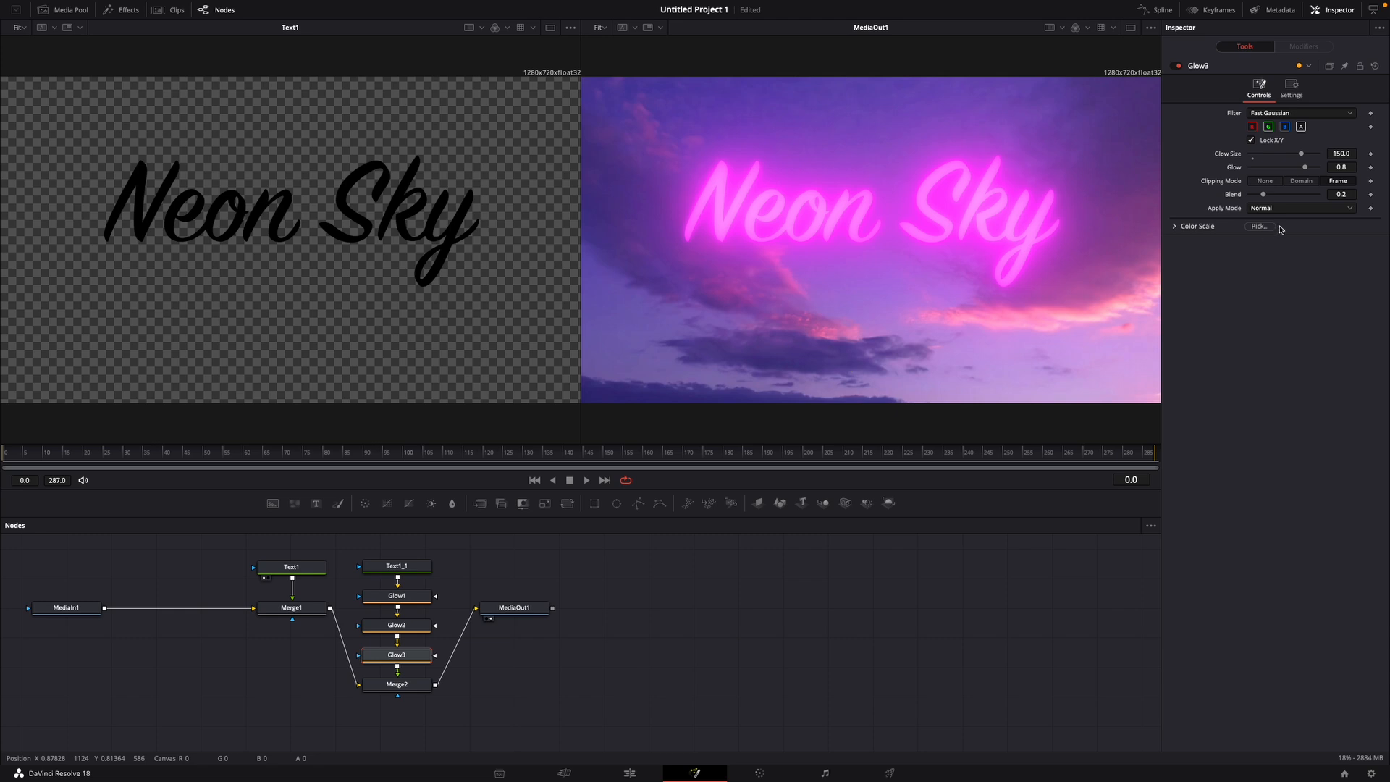
{"action": "mouse_move", "coordinate": [1265, 194]}
{"action": "left_mouse_down"}
{"action": "mouse_move", "coordinate": [1285, 208]}
{"action": "mouse_move", "coordinate": [1253, 209]}
{"action": "mouse_move", "coordinate": [1266, 207]}
{"action": "left_mouse_up"}
- Keyframe the Blend setting of Merge2 between 0.0 and 1.0 over frames 0 to 6, ending at 1.0, for a neon flicker
{"action": "left_click", "coordinate": [76, 455]}
{"action": "left_click_drag", "start_coordinate": [75, 461], "coordinate": [9, 453]}
{"action": "left_click", "coordinate": [407, 685]}
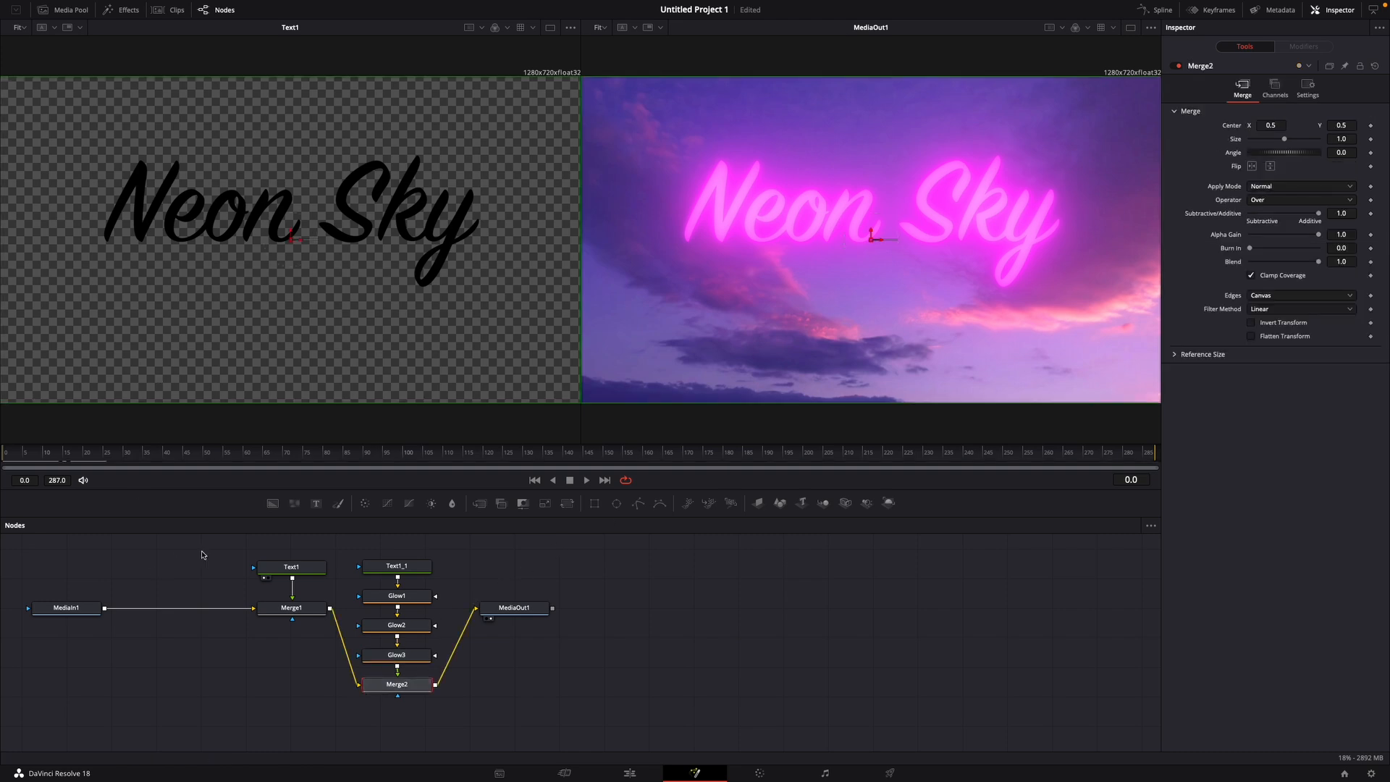
{"action": "left_click", "coordinate": [1309, 87]}
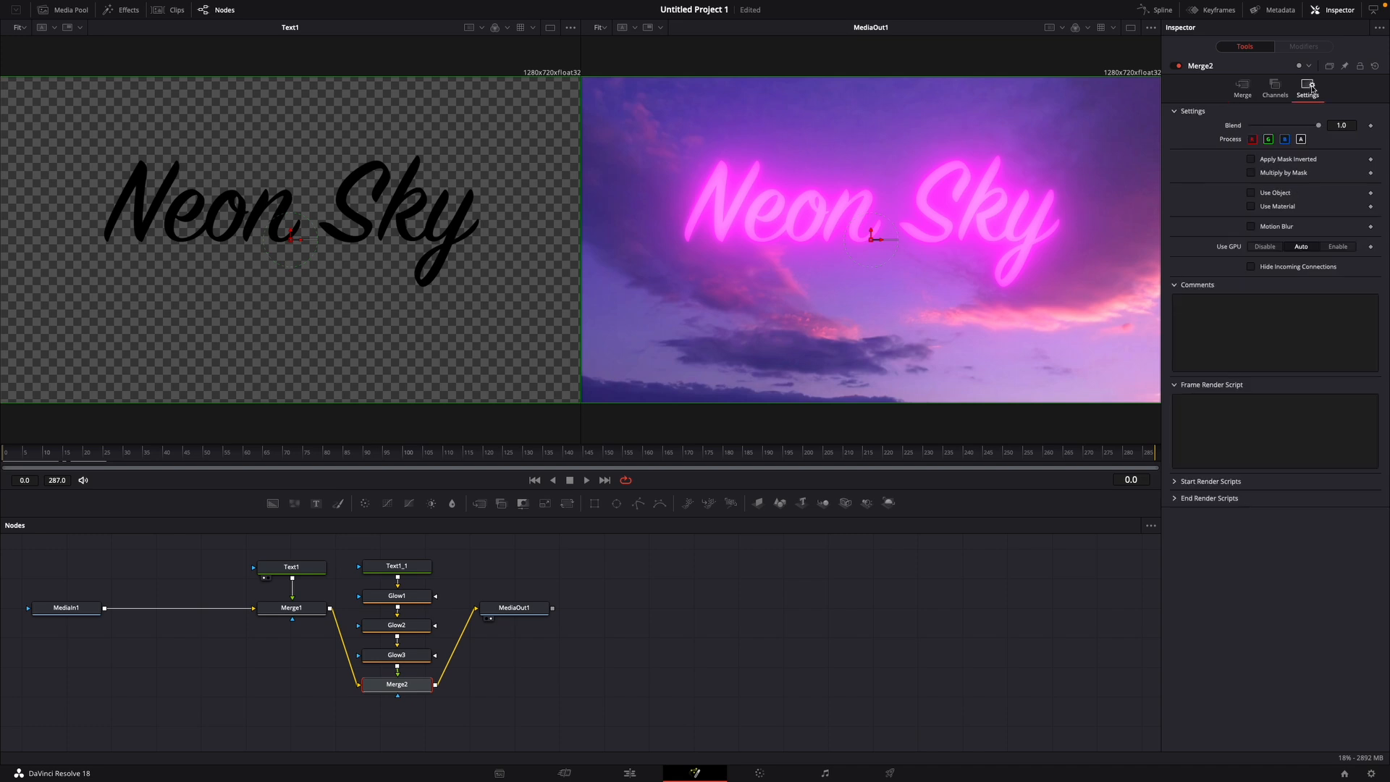
{"action": "left_click", "coordinate": [1372, 129]}
{"action": "left_click_drag", "start_coordinate": [1321, 128], "coordinate": [1207, 135]}
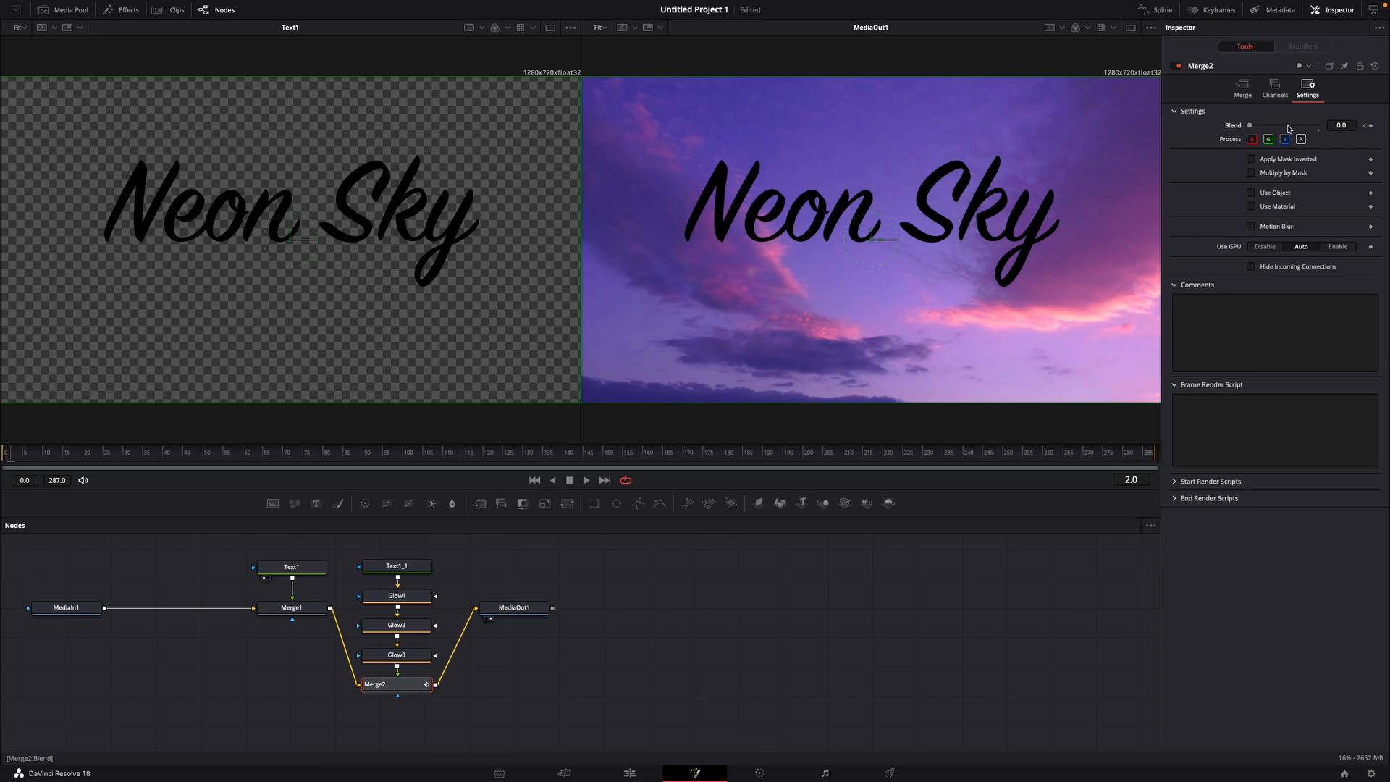
{"action": "left_click_drag", "start_coordinate": [1251, 127], "coordinate": [1319, 128]}
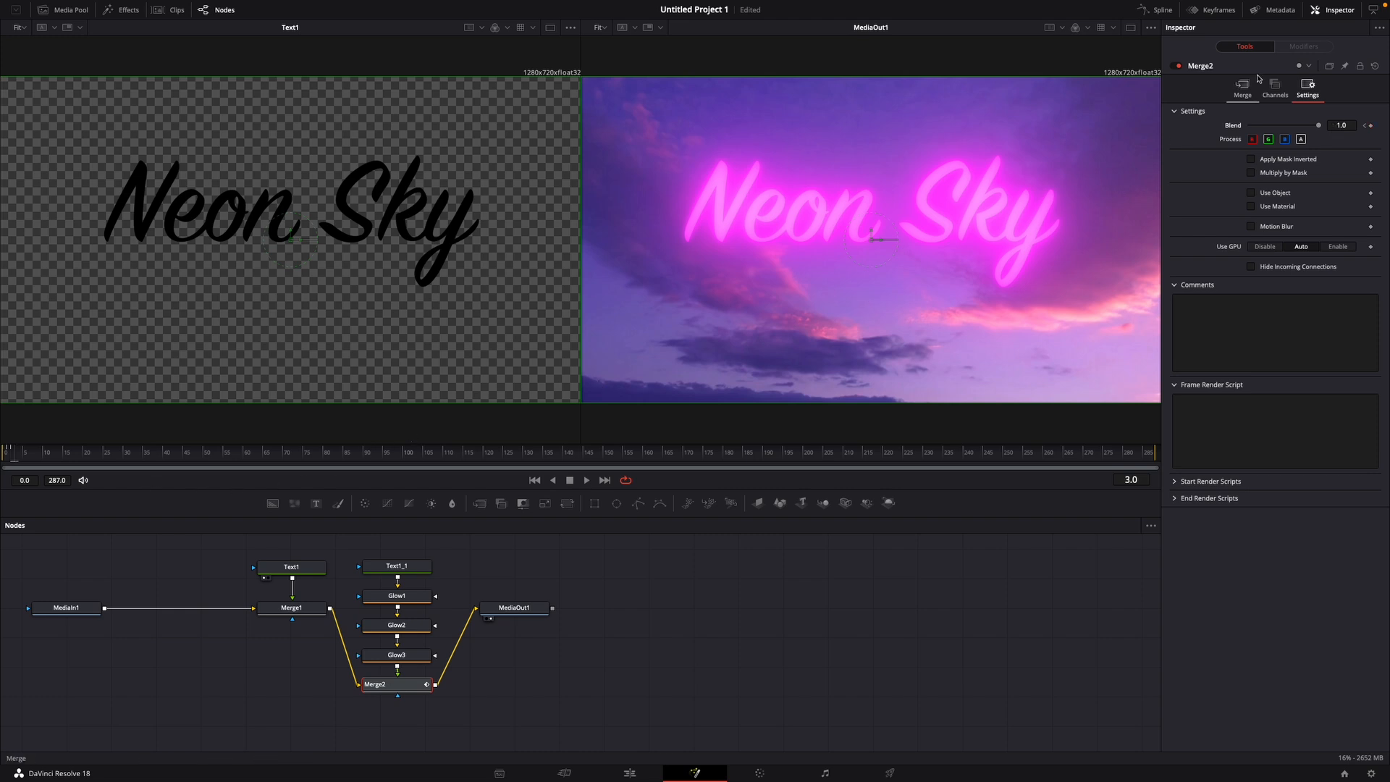
{"action": "mouse_move", "coordinate": [1319, 128]}
{"action": "left_mouse_down"}
{"action": "mouse_move", "coordinate": [1249, 128]}
{"action": "mouse_move", "coordinate": [1325, 126]}
{"action": "left_mouse_up"}
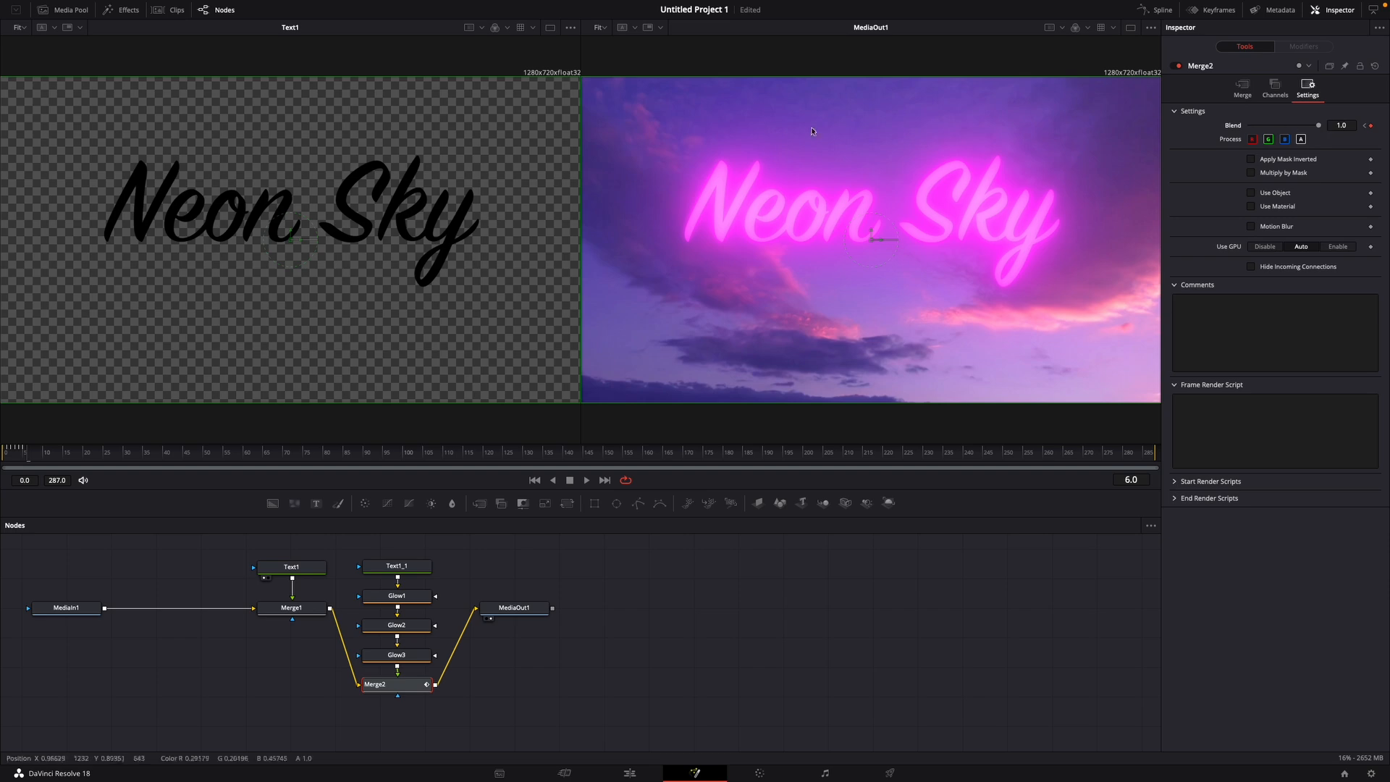
- Return to the Edit page and play the timeline from just before the clip to check the flickering neon text
{"action": "left_click", "coordinate": [629, 774]}
{"action": "left_click_drag", "start_coordinate": [398, 443], "coordinate": [362, 441]}
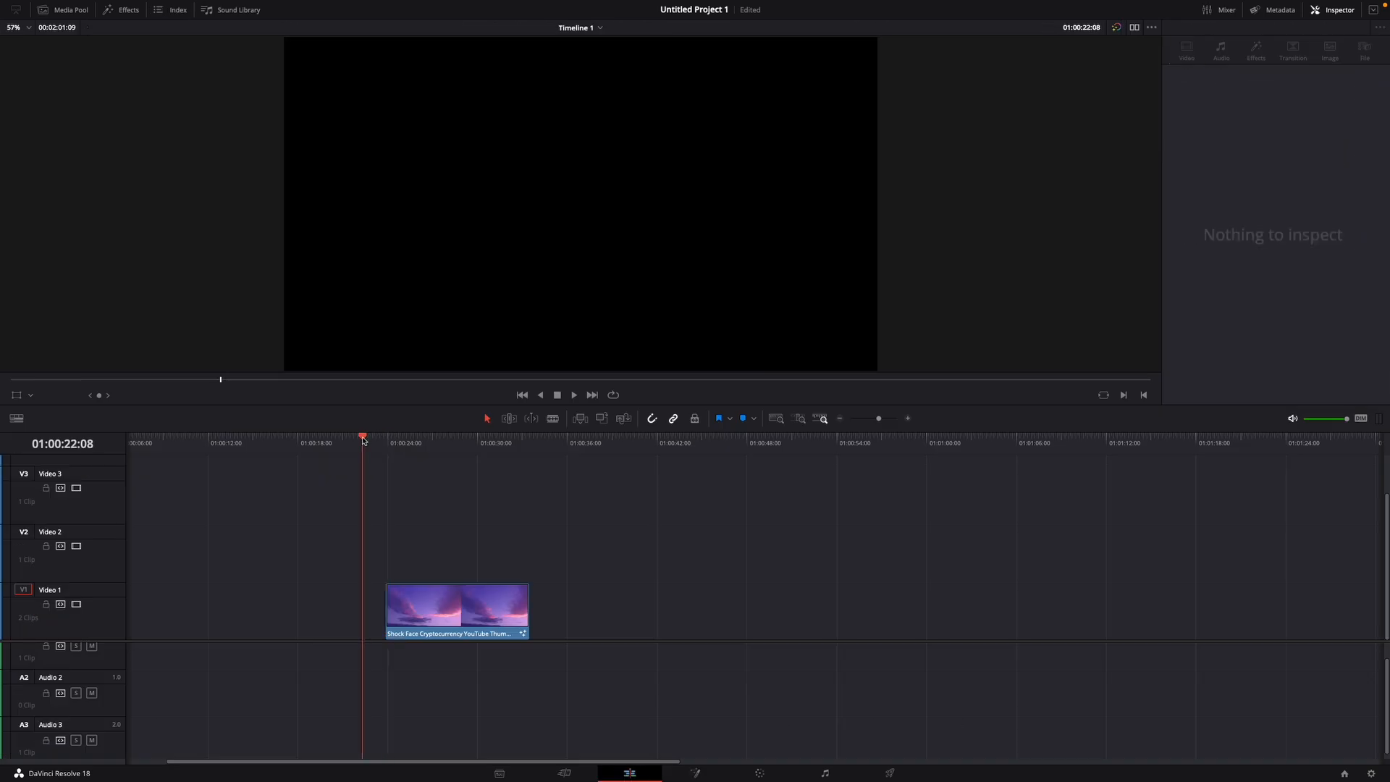
{"action": "key", "text": "space"}
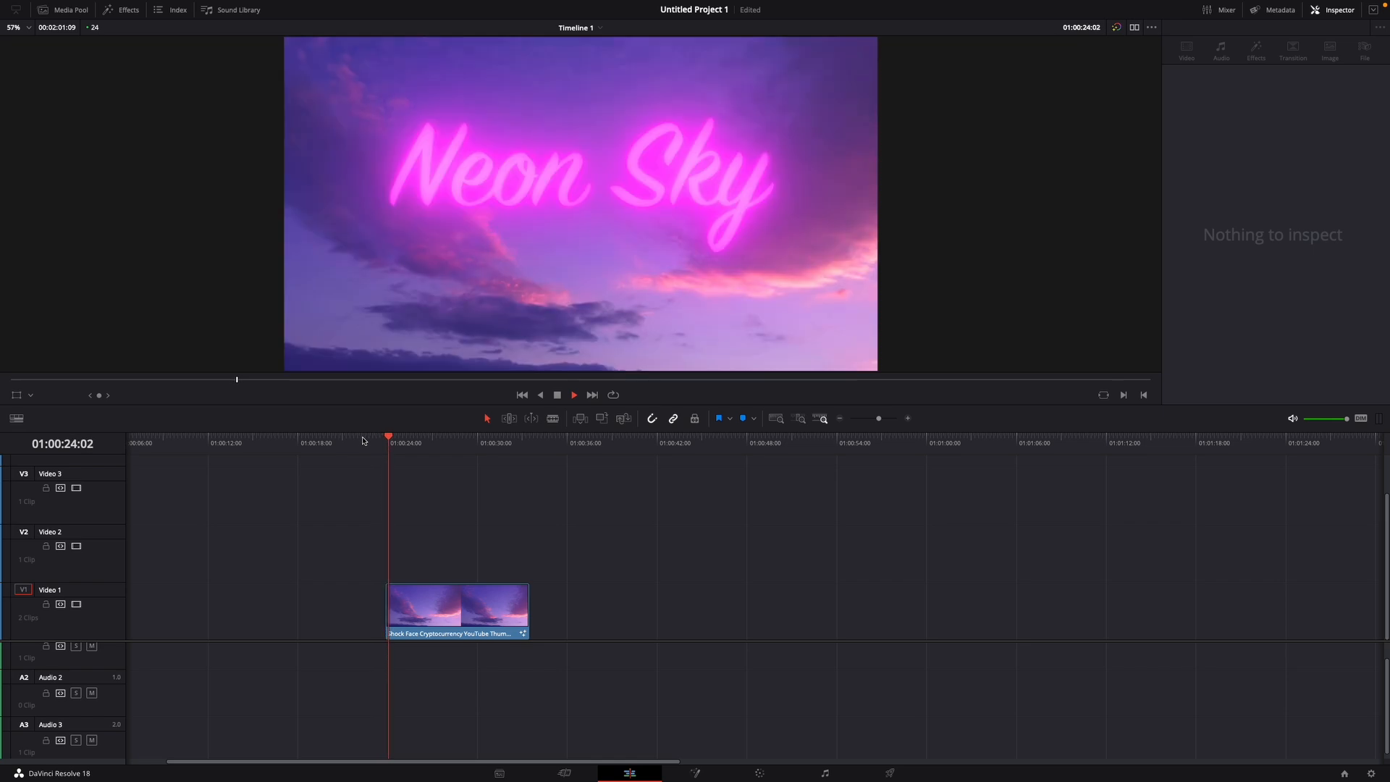
{"action": "key", "text": "space"}
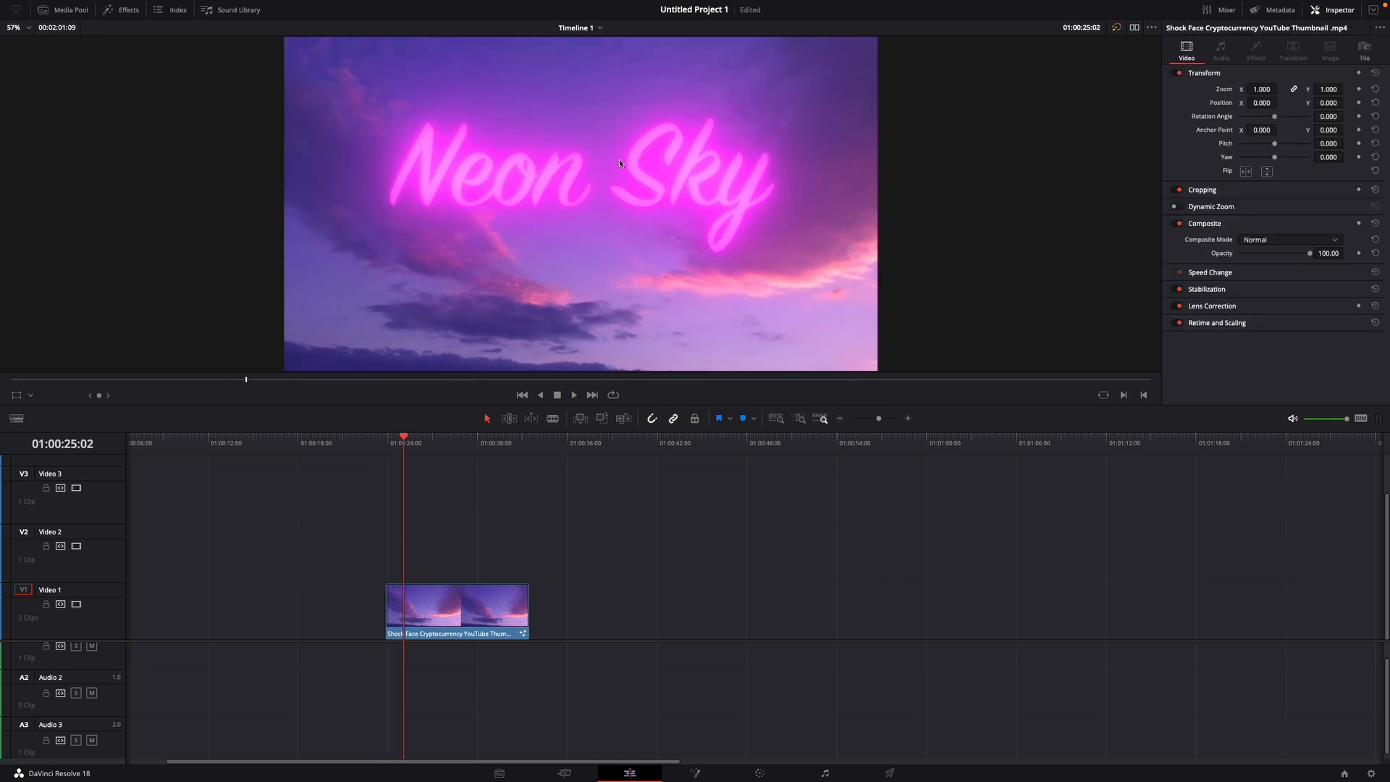